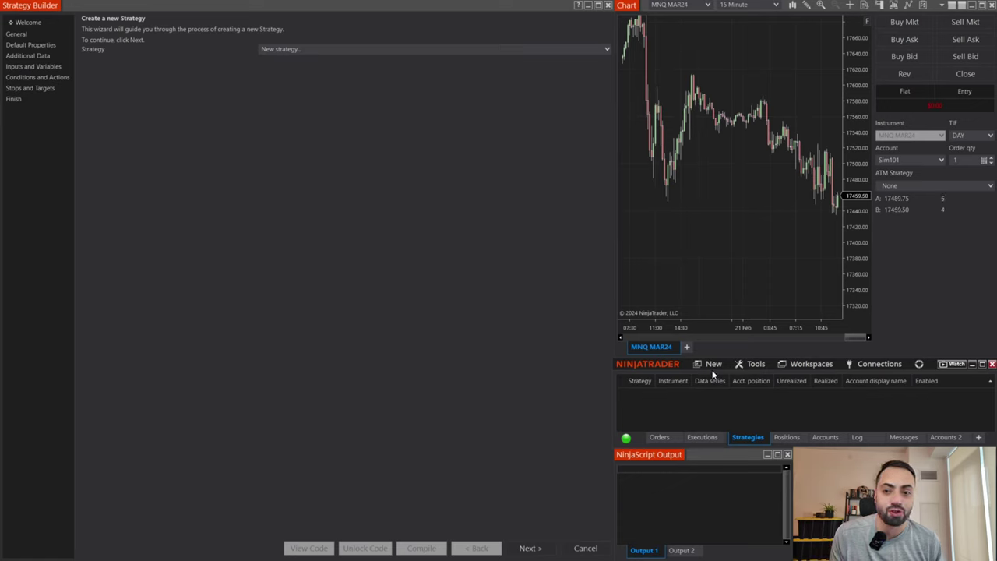
Start a new strategy in the Strategy Builder and name it TimeStrategy
{"action": "left_click", "coordinate": [713, 365]}
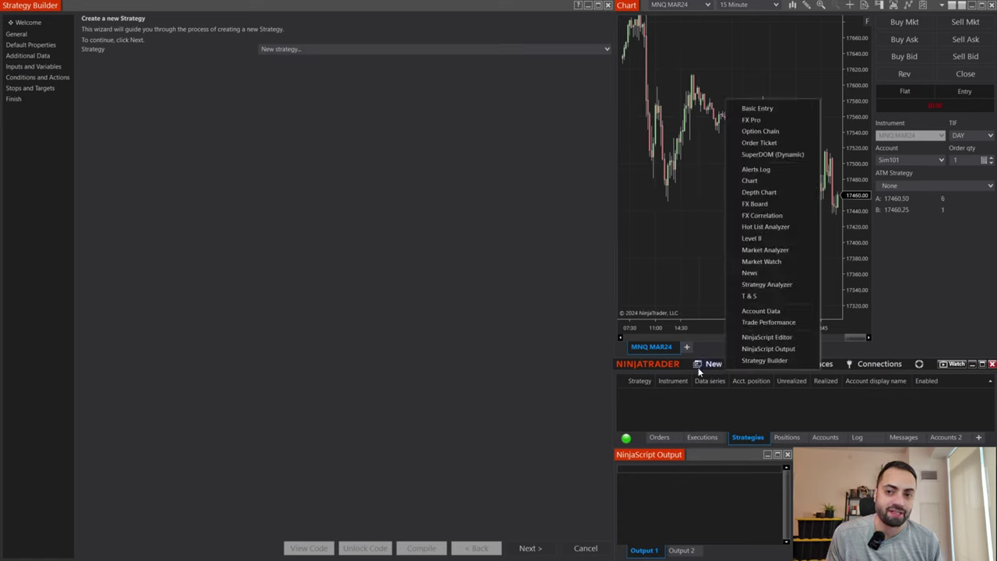
{"action": "left_click", "coordinate": [760, 361]}
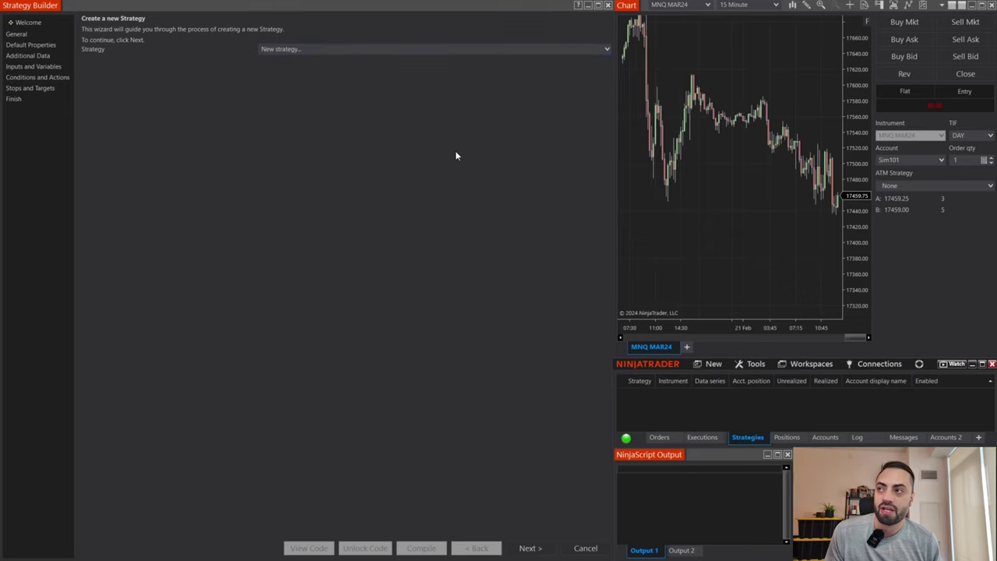
{"action": "left_click", "coordinate": [530, 548]}
{"action": "key", "text": "BackSpace"}
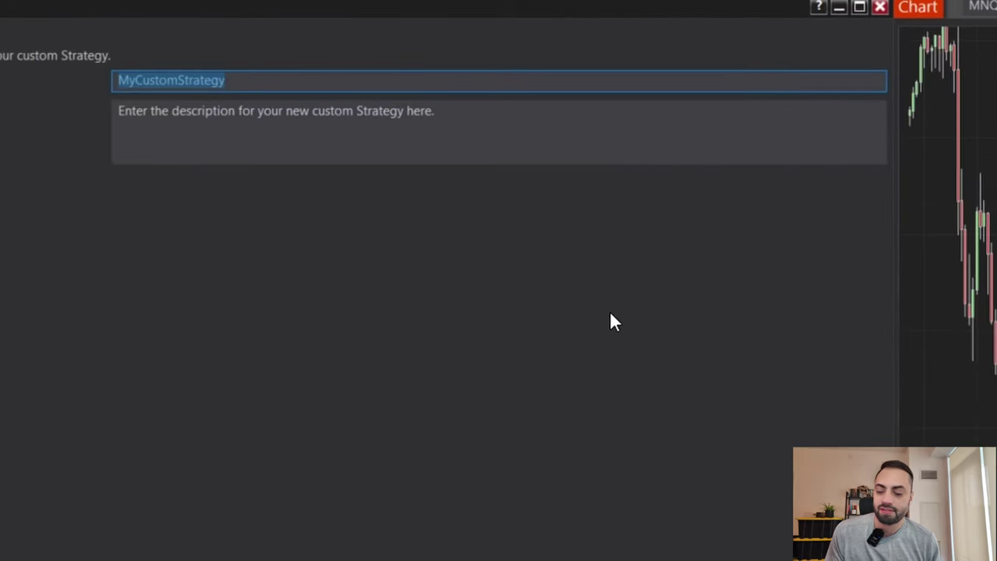
{"action": "type", "text": "Time"}
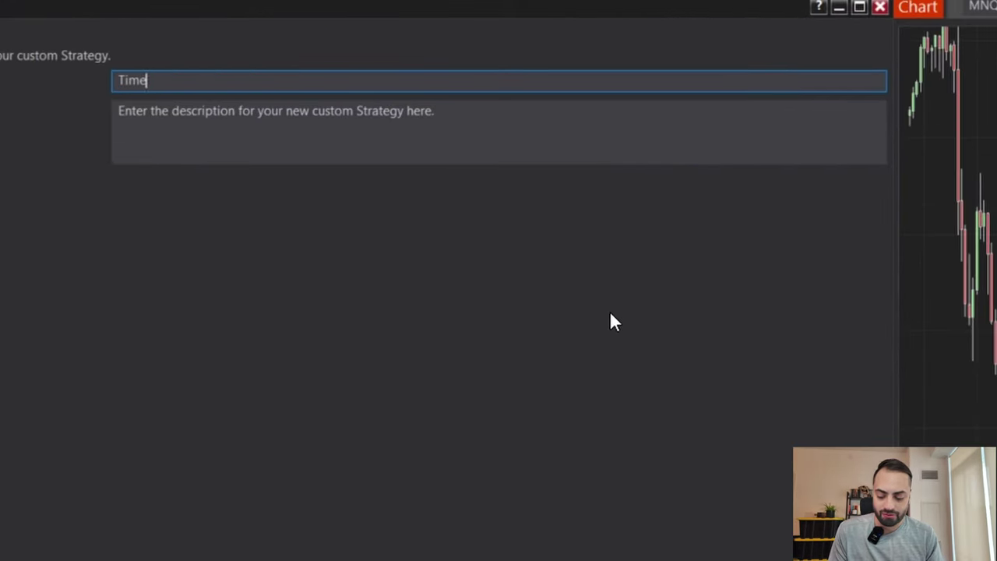
{"action": "type", "text": "Strategy"}
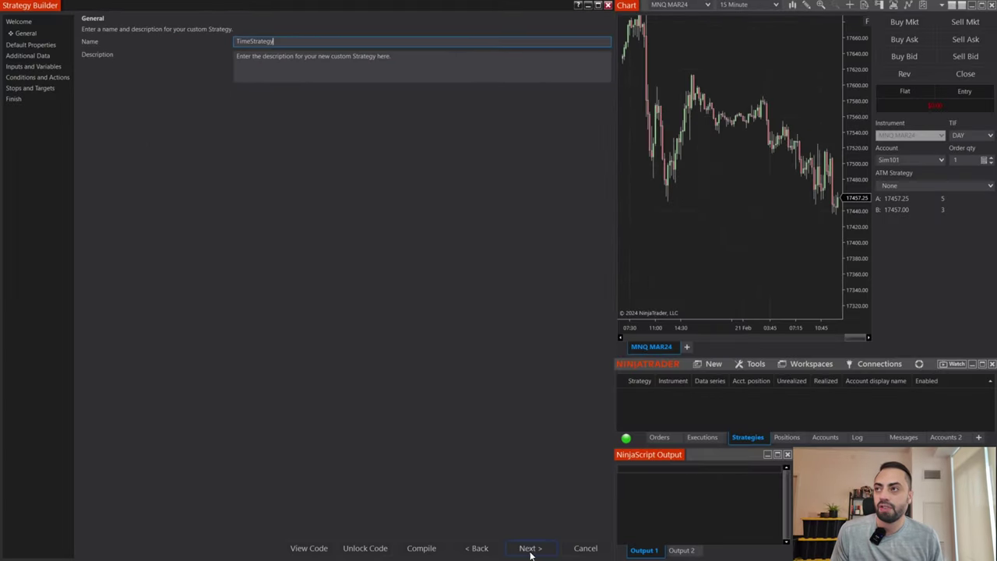
{"action": "left_click", "coordinate": [530, 549]}
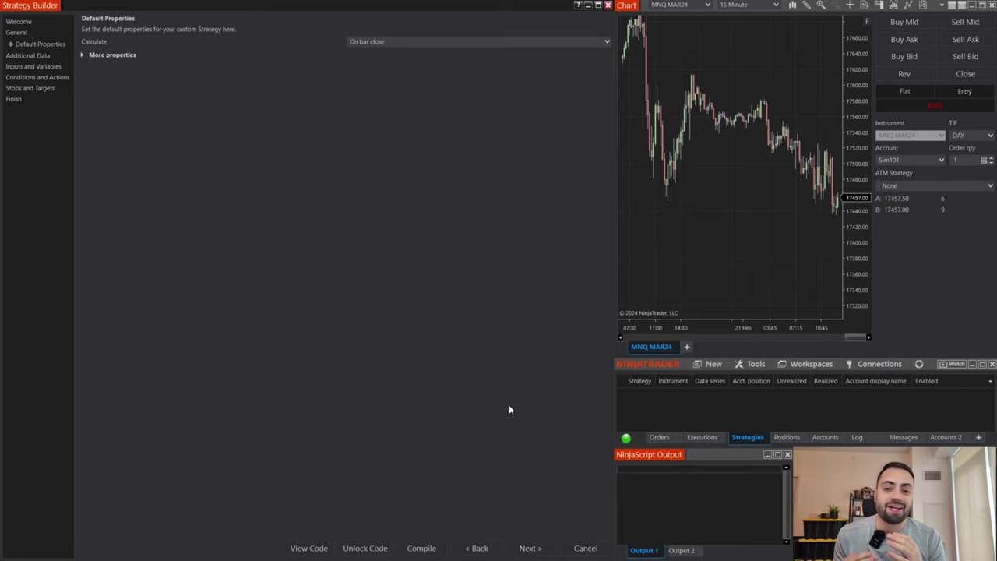
Keep the default properties without additional data, and add a time input named StartTime1 with default 09:30 am
{"action": "left_click", "coordinate": [530, 548]}
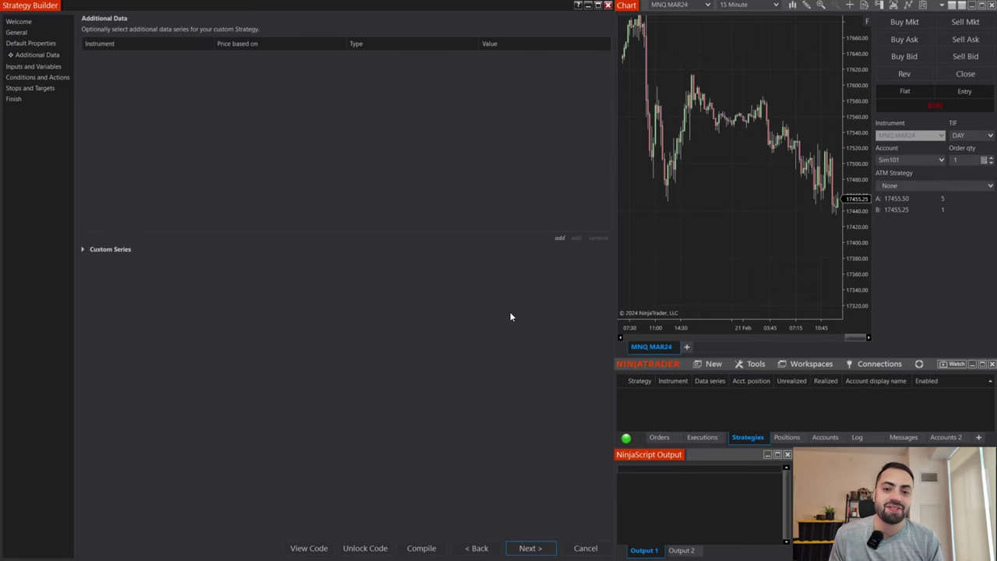
{"action": "left_click", "coordinate": [550, 555]}
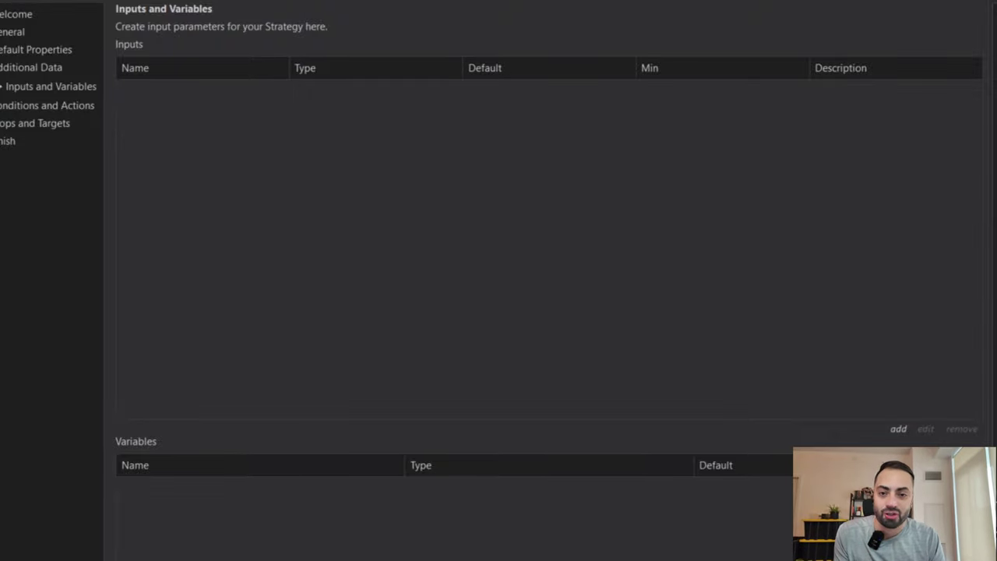
{"action": "left_click", "coordinate": [900, 438]}
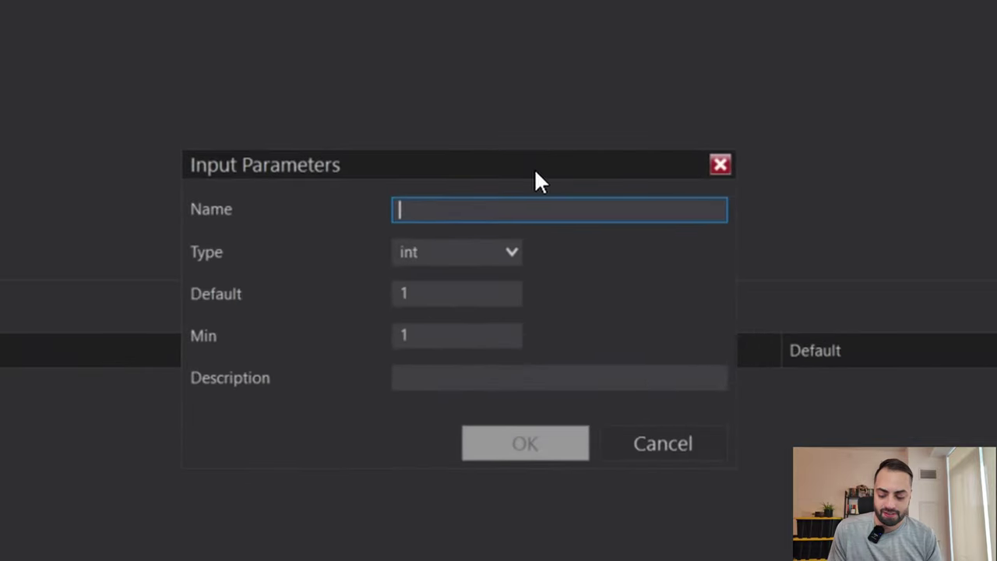
{"action": "type", "text": "Star"}
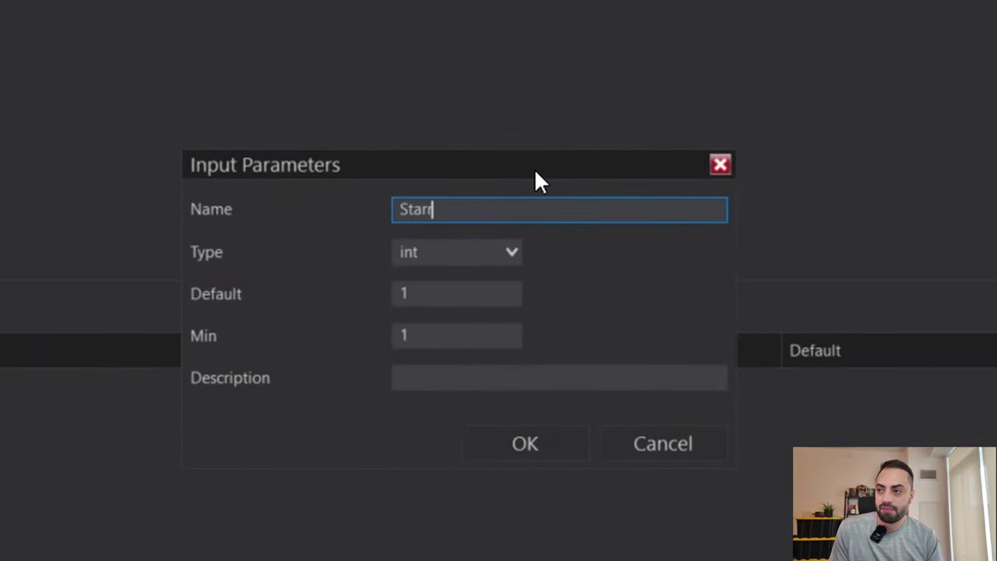
{"action": "key", "text": "BackSpace"}
{"action": "key", "text": "BackSpace"}
{"action": "type", "text": "artTime1"}
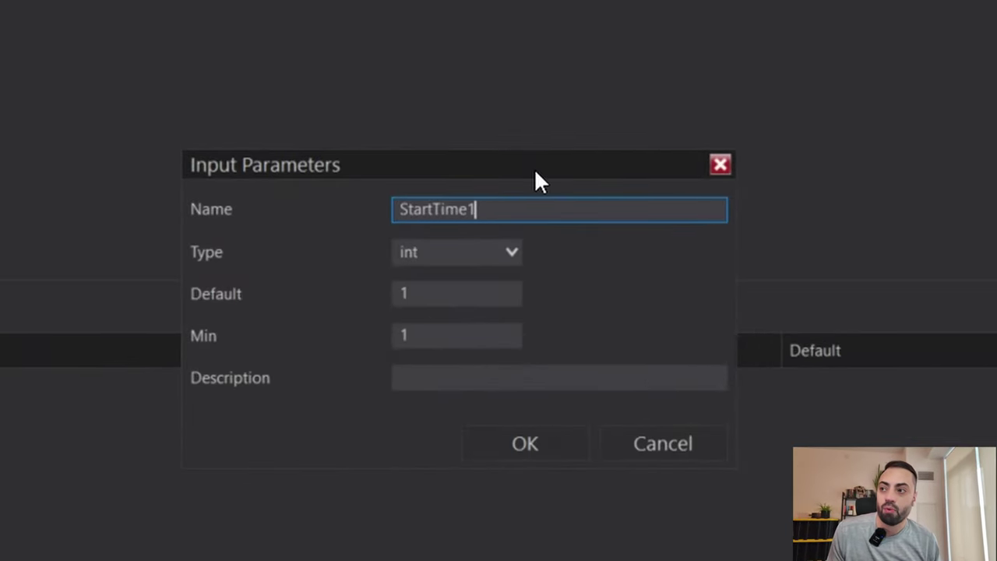
{"action": "left_click", "coordinate": [414, 257]}
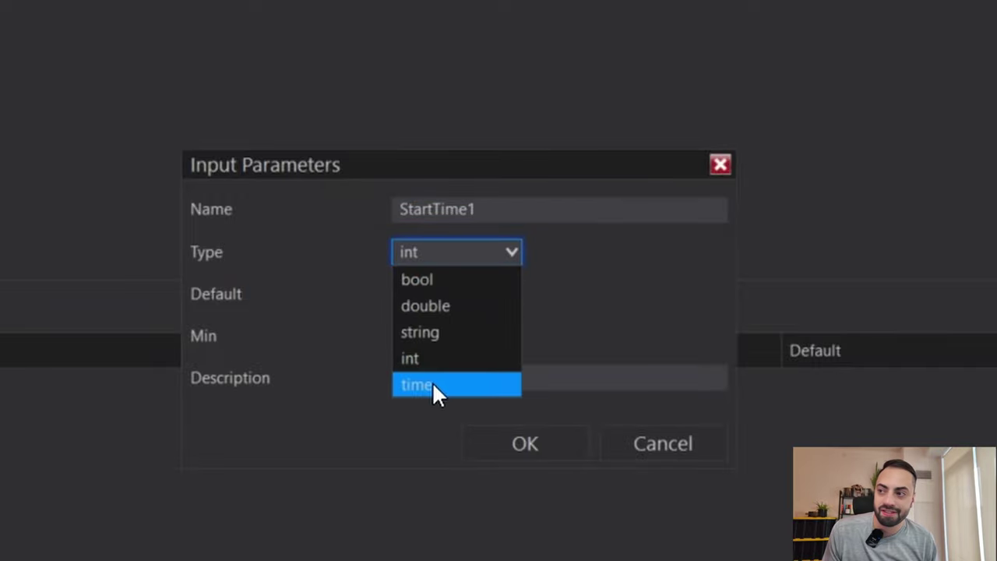
{"action": "left_click", "coordinate": [432, 382]}
{"action": "key", "text": "Tab"}
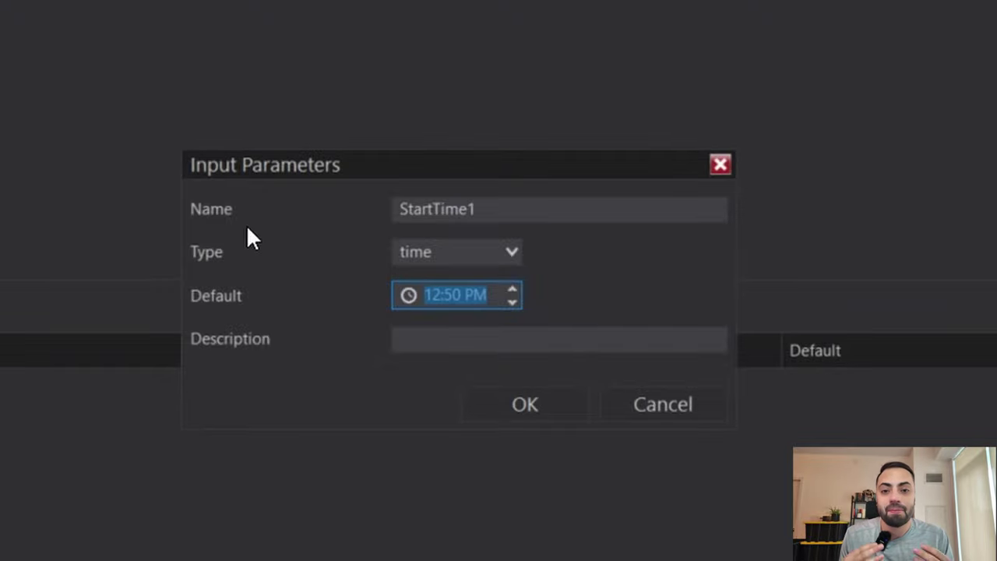
{"action": "type", "text": "09:30 am"}
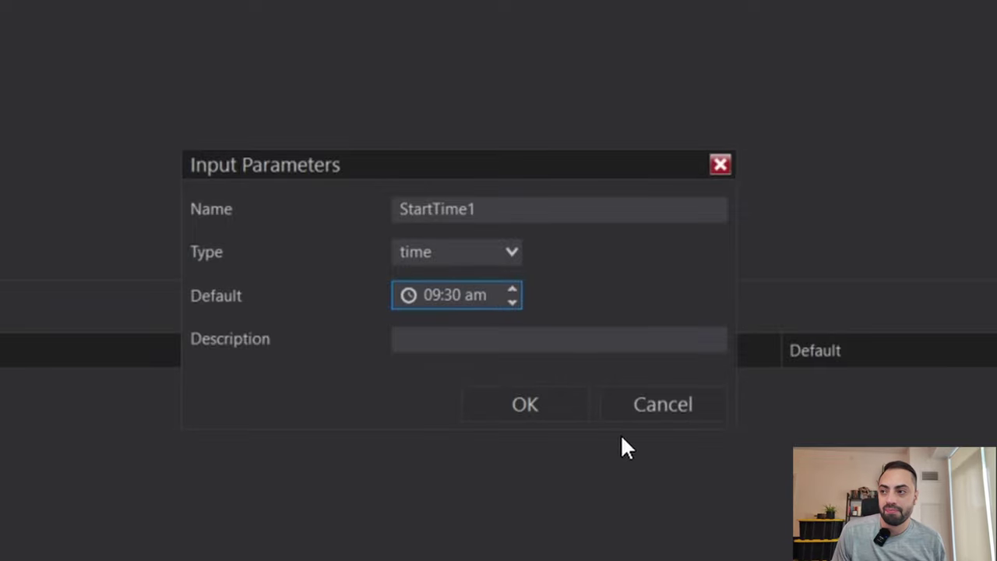
{"action": "key", "text": "Return"}
Add a second time input parameter named EndTime1 with default 10:30 AM
{"action": "left_click", "coordinate": [896, 429]}
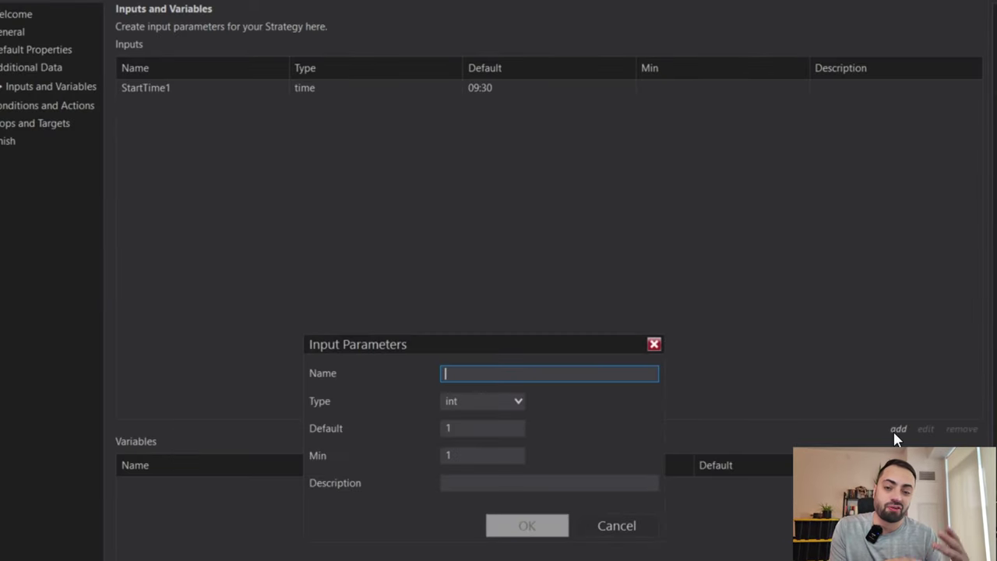
{"action": "type", "text": "EndTime1"}
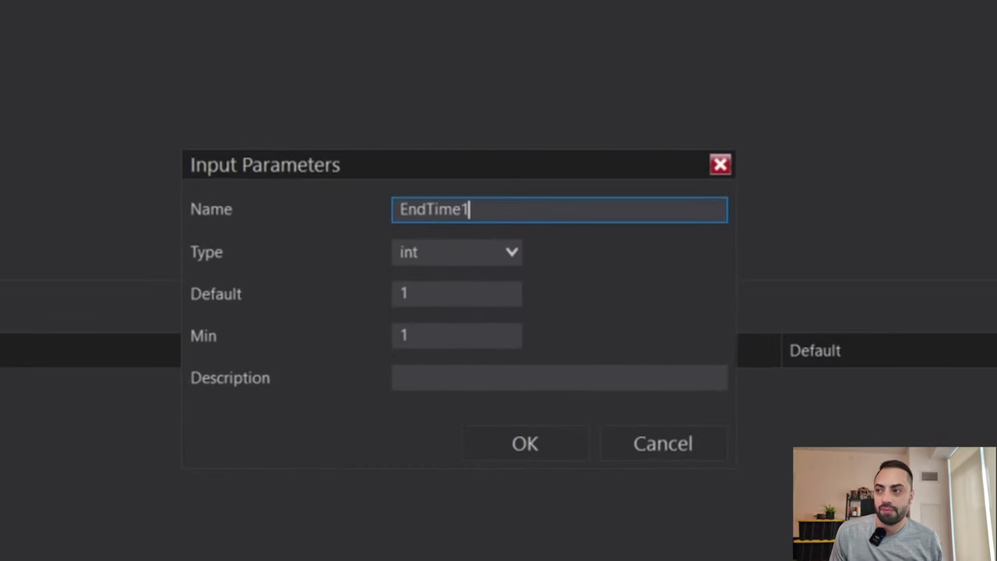
{"action": "left_click", "coordinate": [456, 252]}
{"action": "left_click", "coordinate": [437, 322]}
{"action": "left_click", "coordinate": [392, 294]}
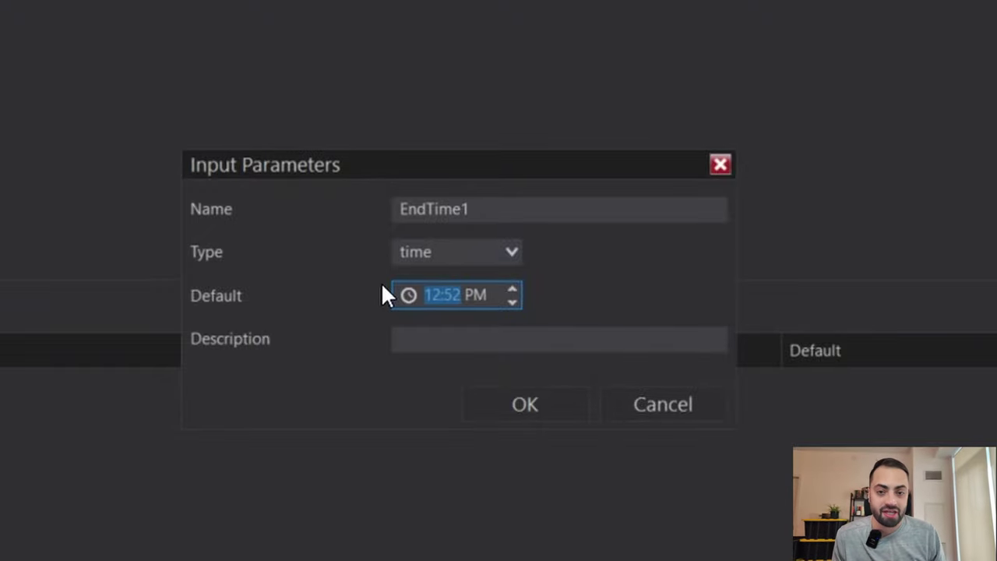
{"action": "type", "text": "10:30 AM"}
{"action": "key", "text": "Return"}
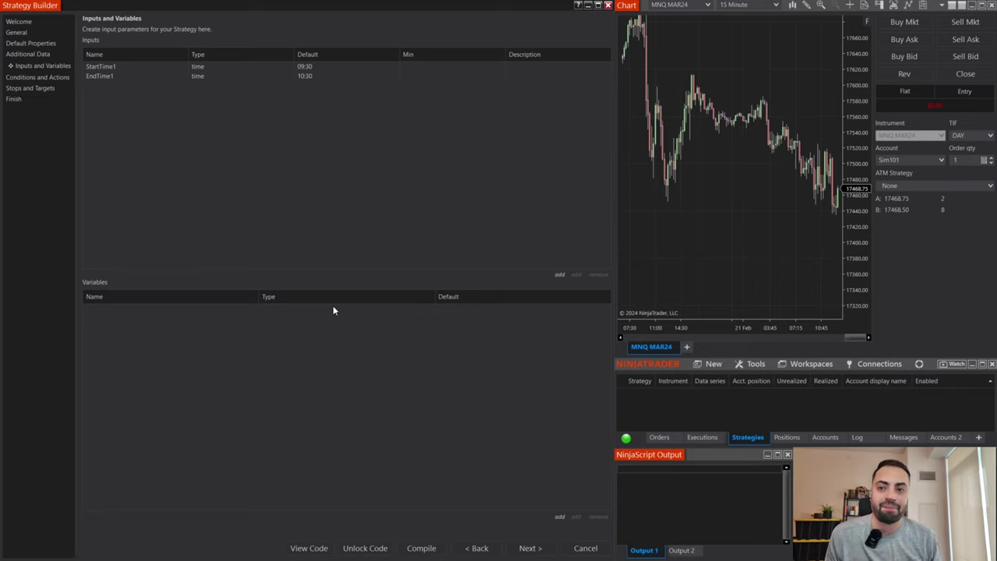
Add a condition to Set 1 that the time series is greater than or equal to the StartTime1 user input
{"action": "left_click", "coordinate": [530, 548]}
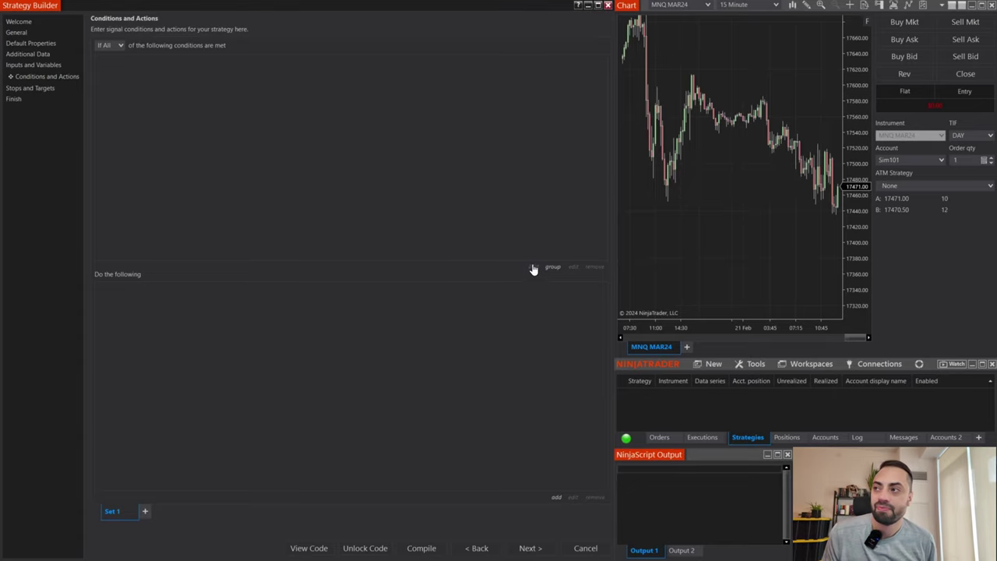
{"action": "left_click", "coordinate": [533, 267]}
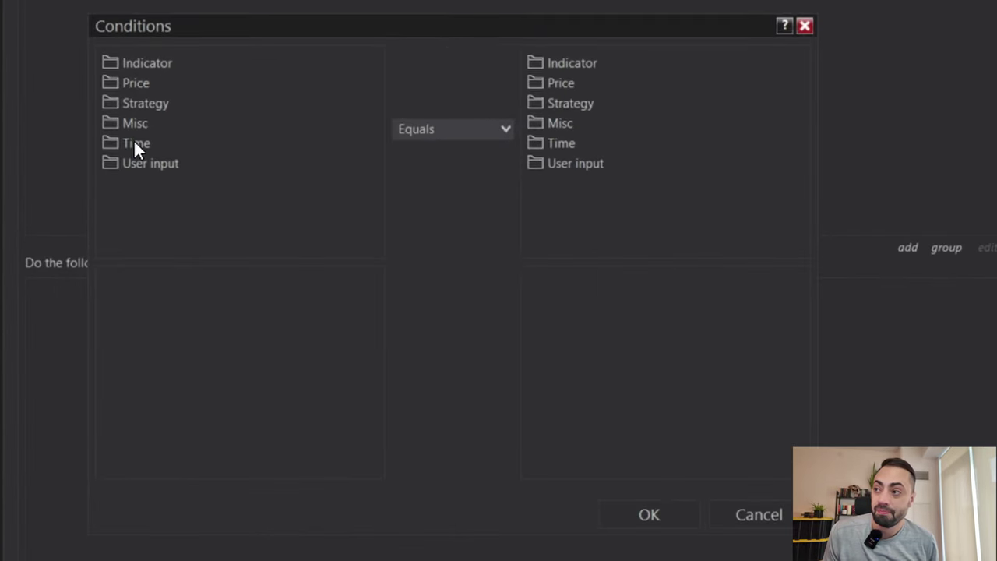
{"action": "left_click", "coordinate": [134, 144]}
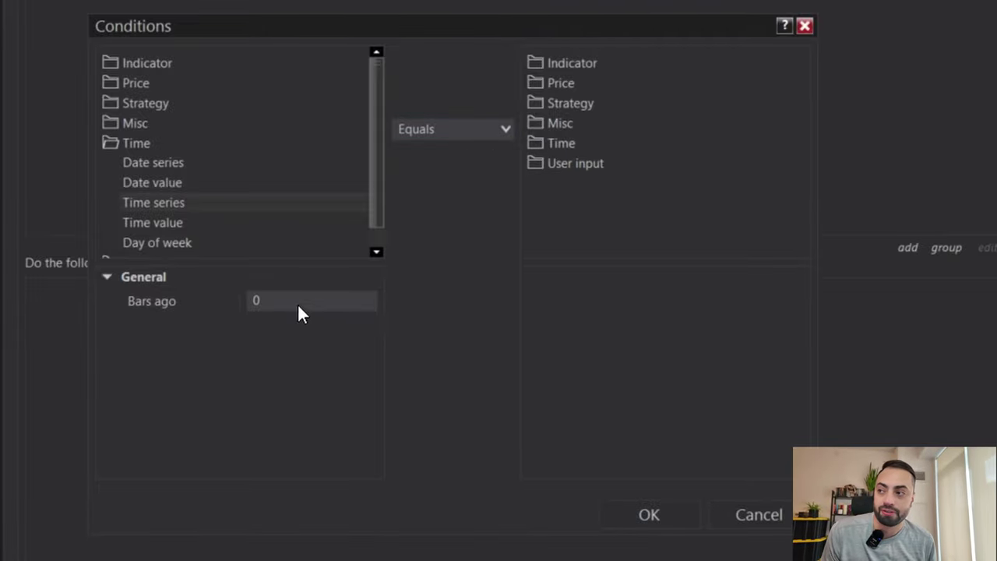
{"action": "left_click", "coordinate": [460, 129]}
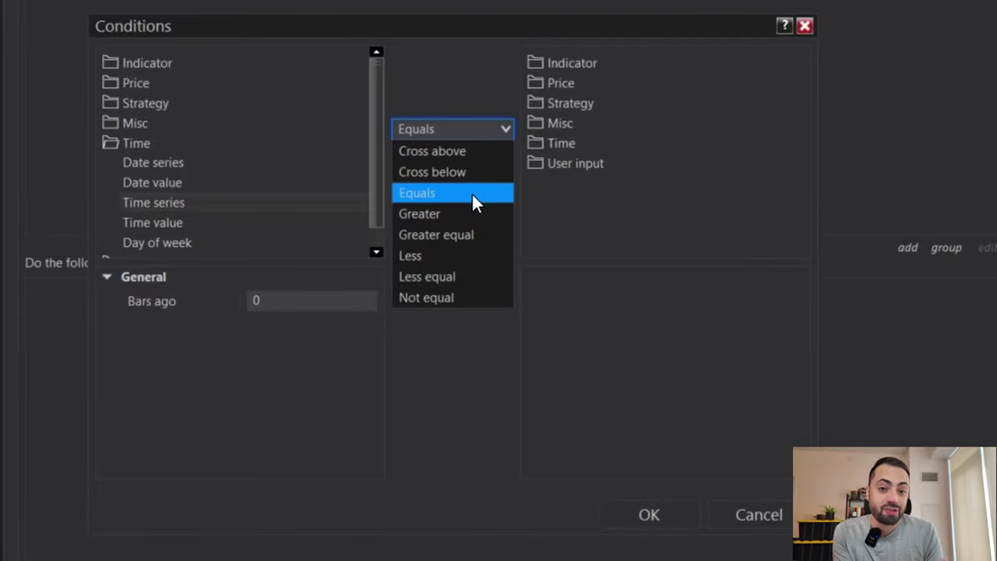
{"action": "left_click", "coordinate": [454, 236]}
{"action": "left_click", "coordinate": [571, 163]}
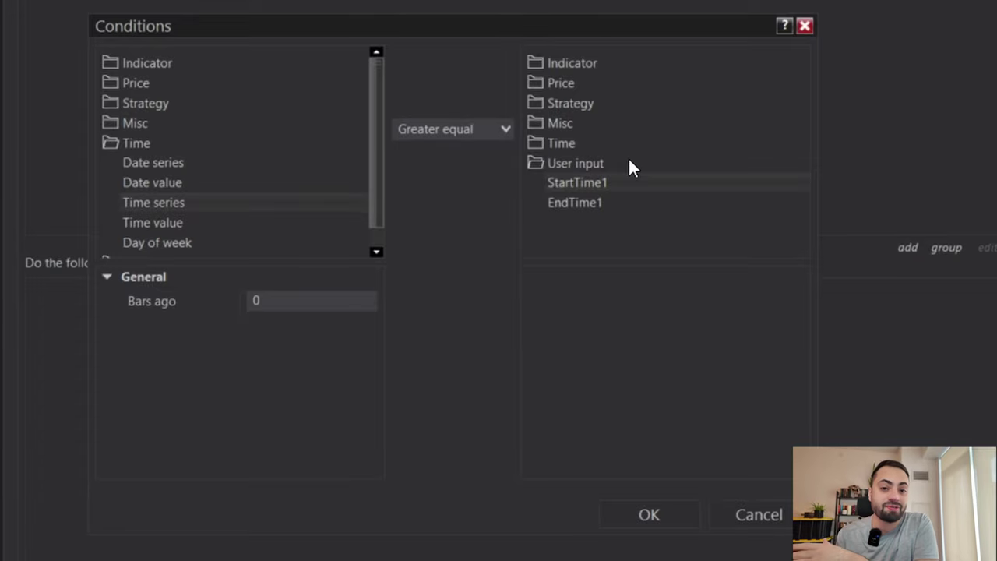
{"action": "key", "text": "Return"}
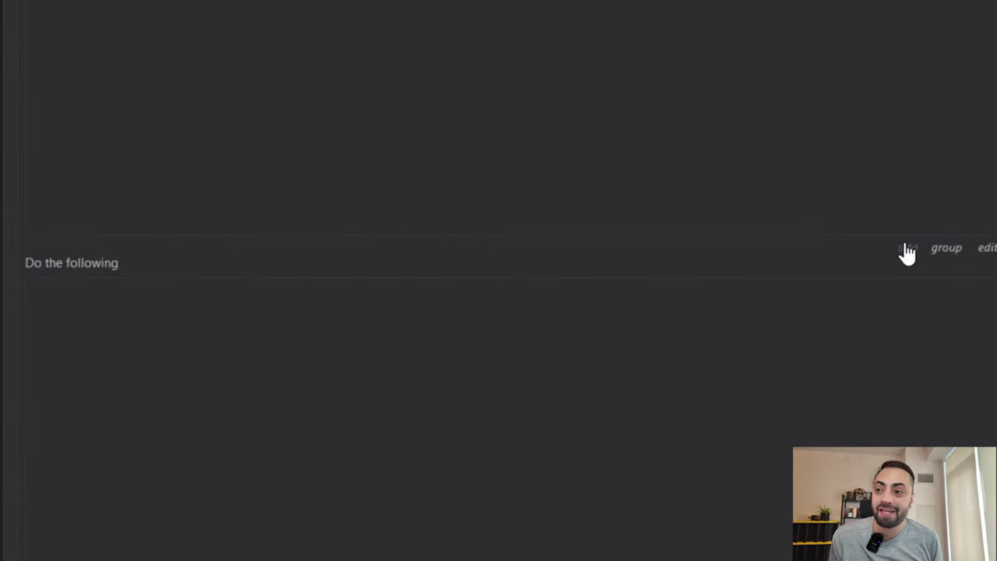
Add a second condition to Set 1 that the time series is less than the EndTime1 user input
{"action": "left_click", "coordinate": [534, 266]}
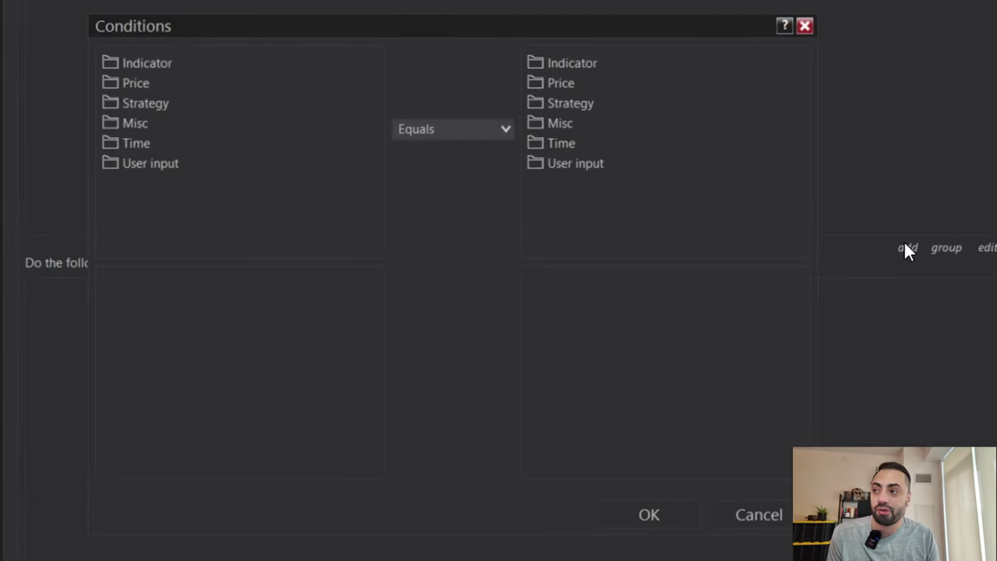
{"action": "left_click", "coordinate": [165, 204]}
{"action": "left_click", "coordinate": [452, 128]}
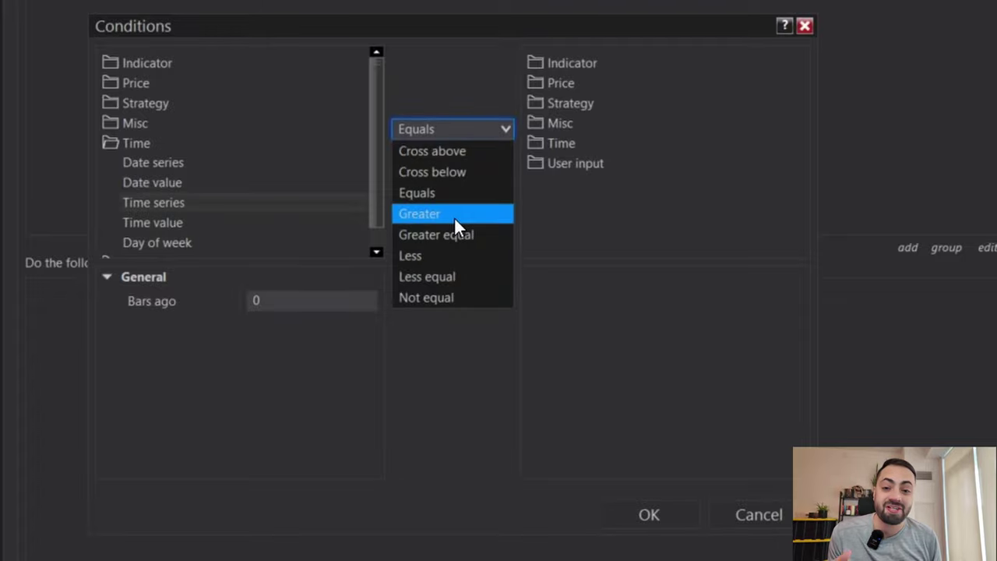
{"action": "left_click", "coordinate": [441, 257]}
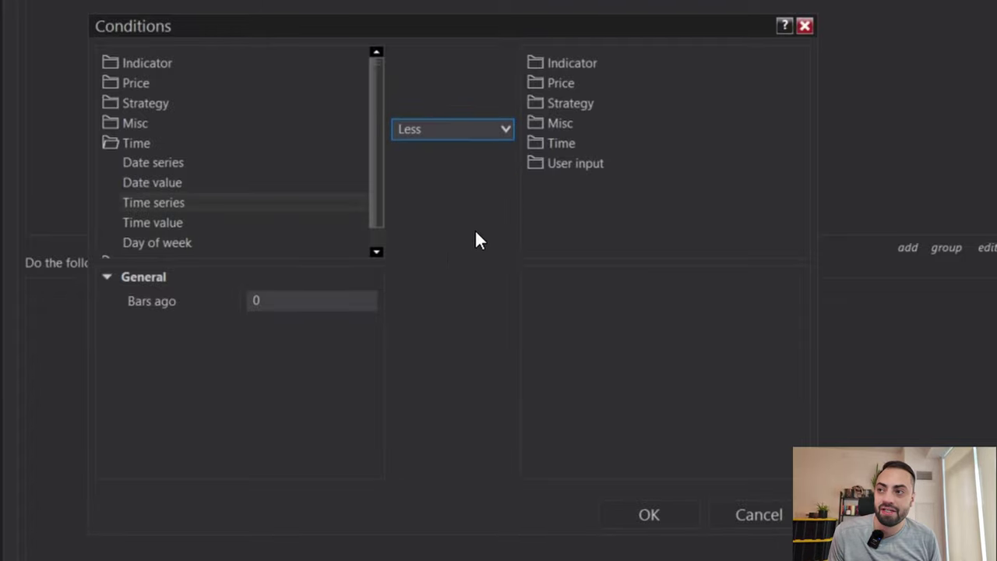
{"action": "double_click", "coordinate": [577, 166]}
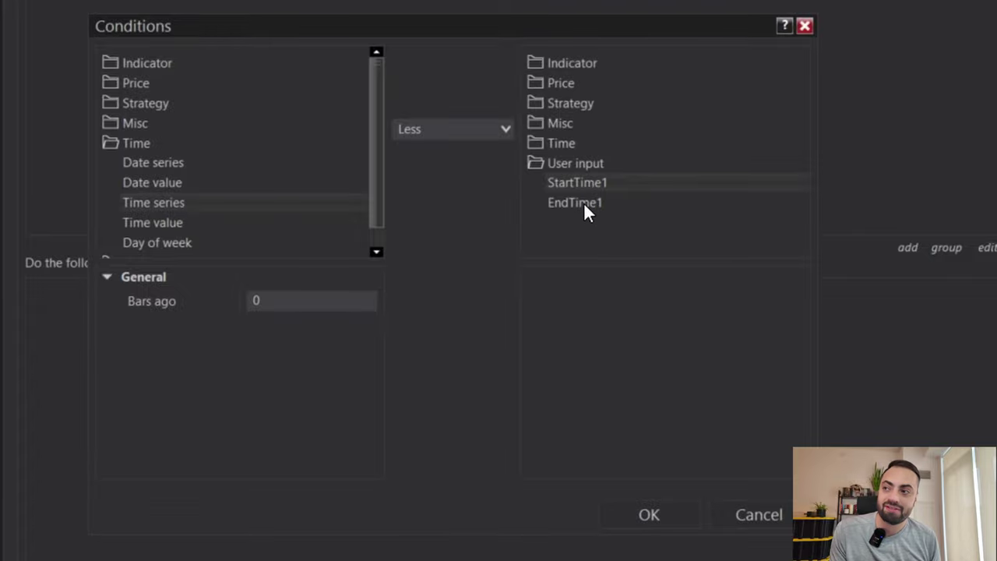
{"action": "left_click", "coordinate": [584, 203]}
{"action": "left_click", "coordinate": [649, 514]}
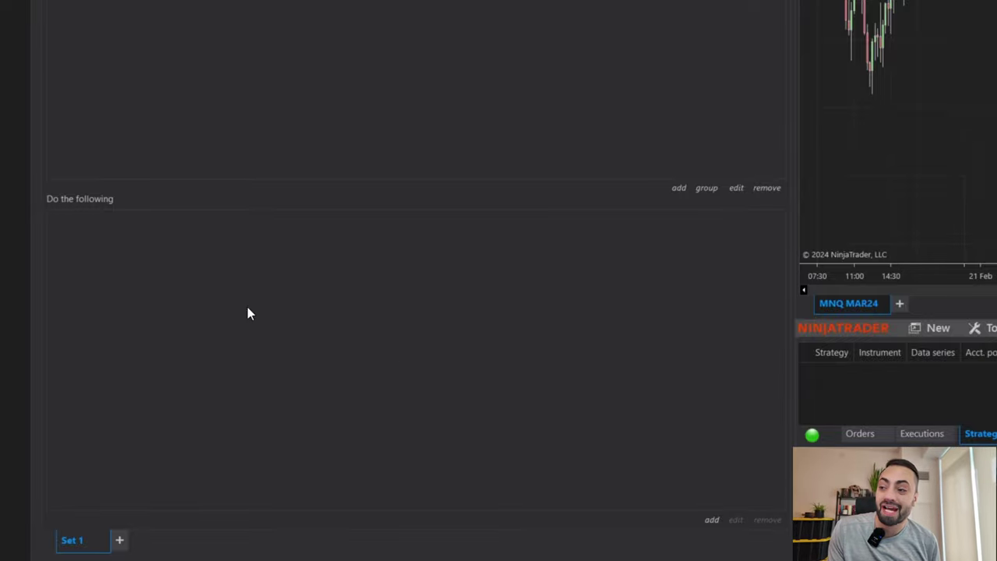
Add an Enter long position action with DefaultQuantity and no signal name to Set 1, and compile the strategy
{"action": "left_click", "coordinate": [710, 524]}
{"action": "left_click", "coordinate": [270, 85]}
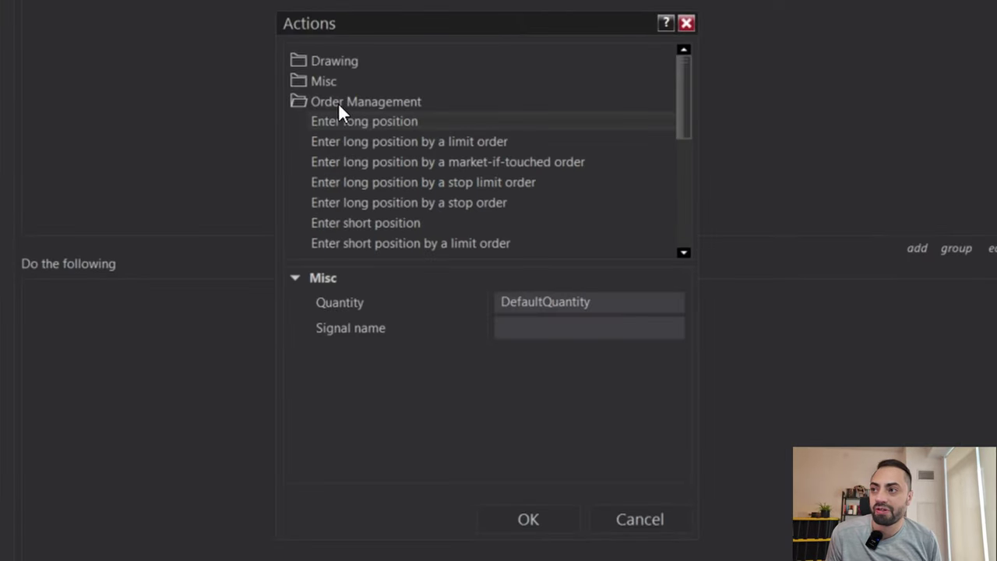
{"action": "left_click", "coordinate": [563, 331]}
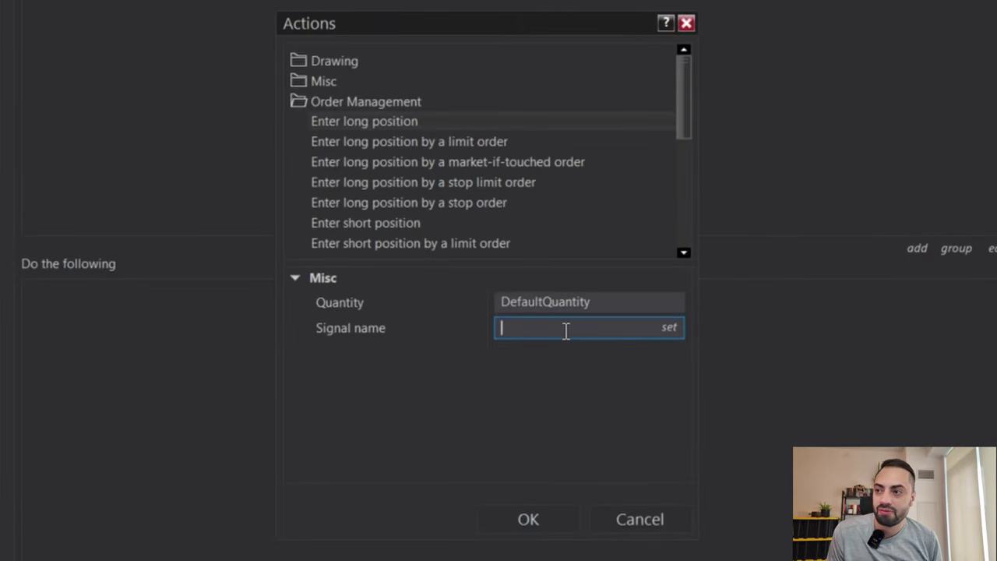
{"action": "left_click", "coordinate": [550, 518]}
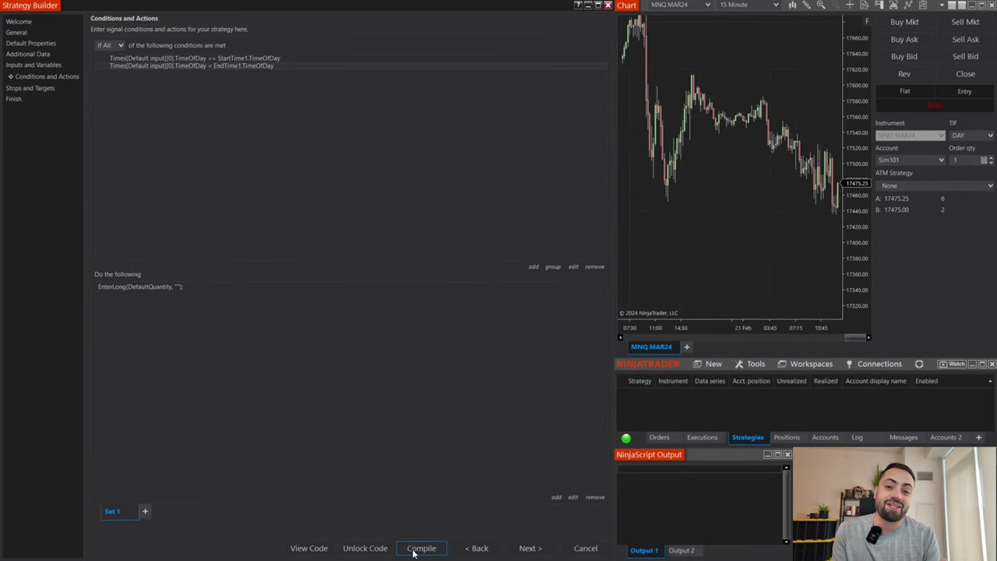
{"action": "left_click", "coordinate": [413, 551]}
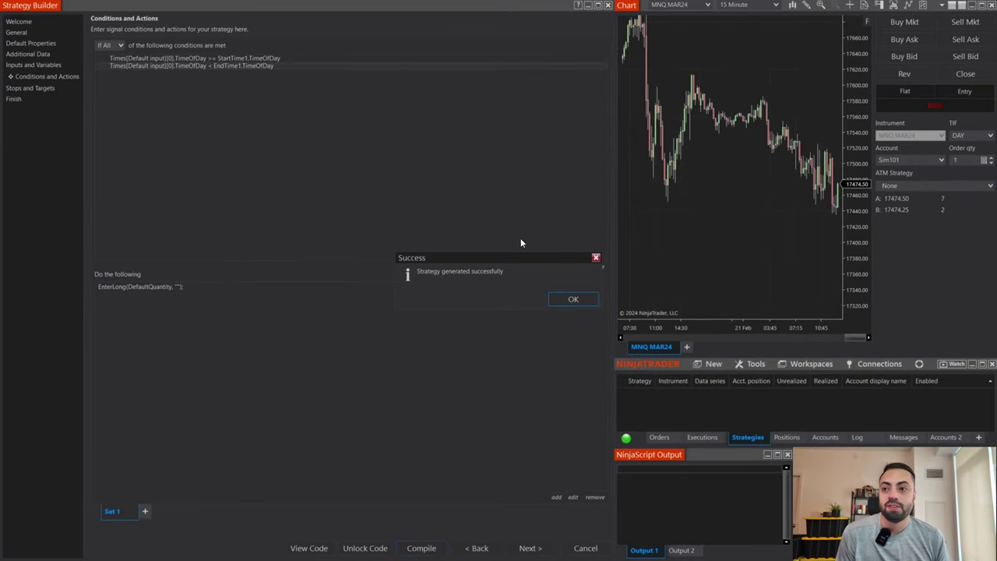
{"action": "left_click", "coordinate": [574, 300]}
Open the strategies of the MNQ MAR24 chart and add TimeStrategy to the configured ones
{"action": "right_click", "coordinate": [737, 217]}
{"action": "left_click", "coordinate": [771, 237]}
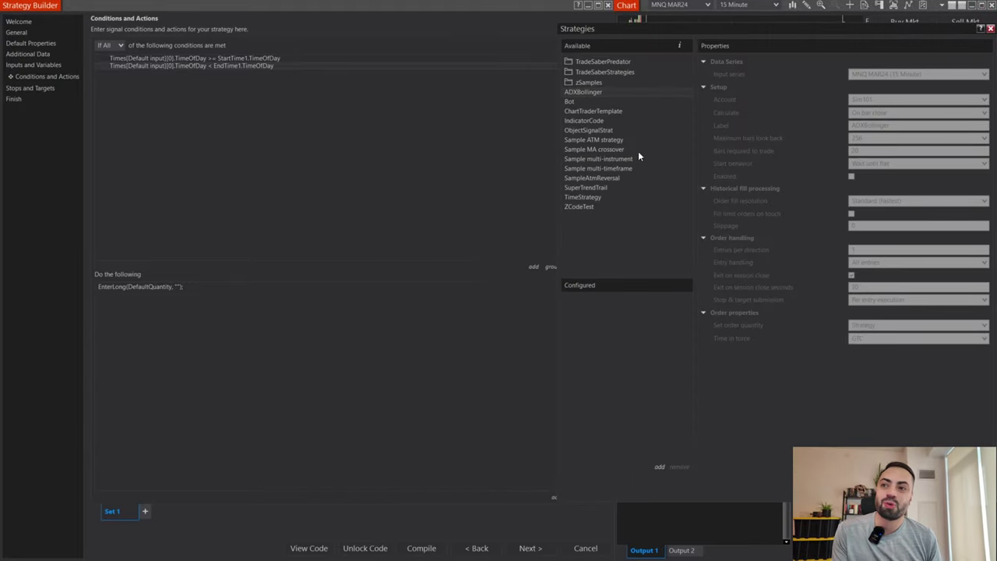
{"action": "double_click", "coordinate": [589, 199]}
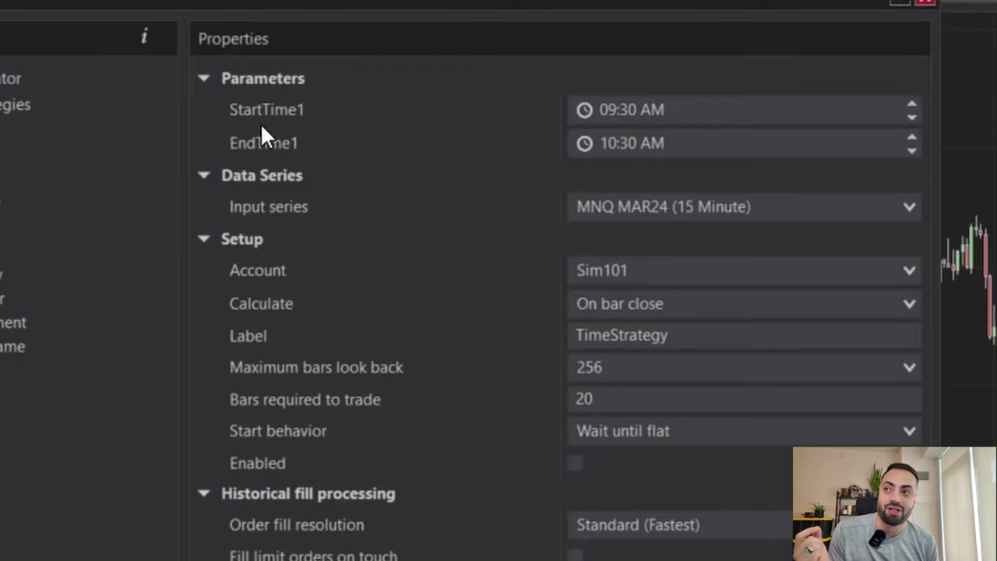
{"action": "left_click", "coordinate": [912, 104]}
{"action": "double_click", "coordinate": [911, 104]}
{"action": "left_click", "coordinate": [912, 138]}
{"action": "left_click", "coordinate": [911, 118]}
{"action": "double_click", "coordinate": [911, 118]}
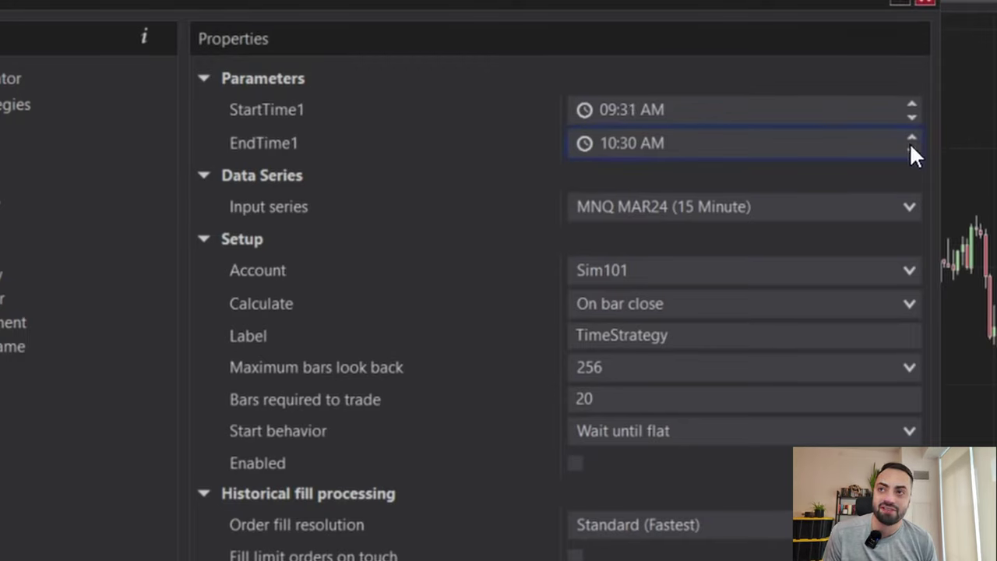
{"action": "left_click", "coordinate": [911, 118]}
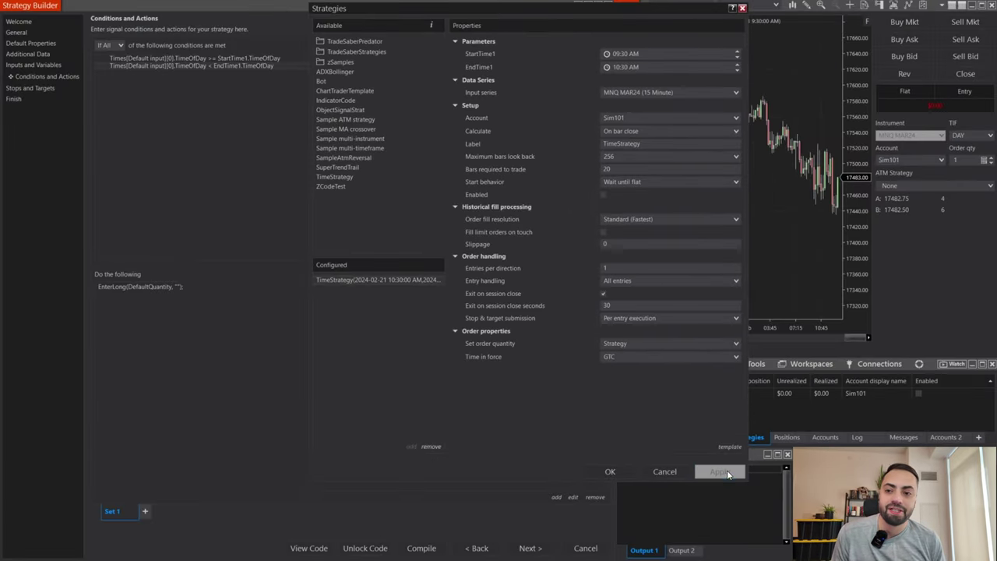
Apply TimeStrategy with StartTime1 09:30 AM and EndTime1 10:30 AM to the MNQ MAR24 chart, and enable it
{"action": "left_click", "coordinate": [724, 409]}
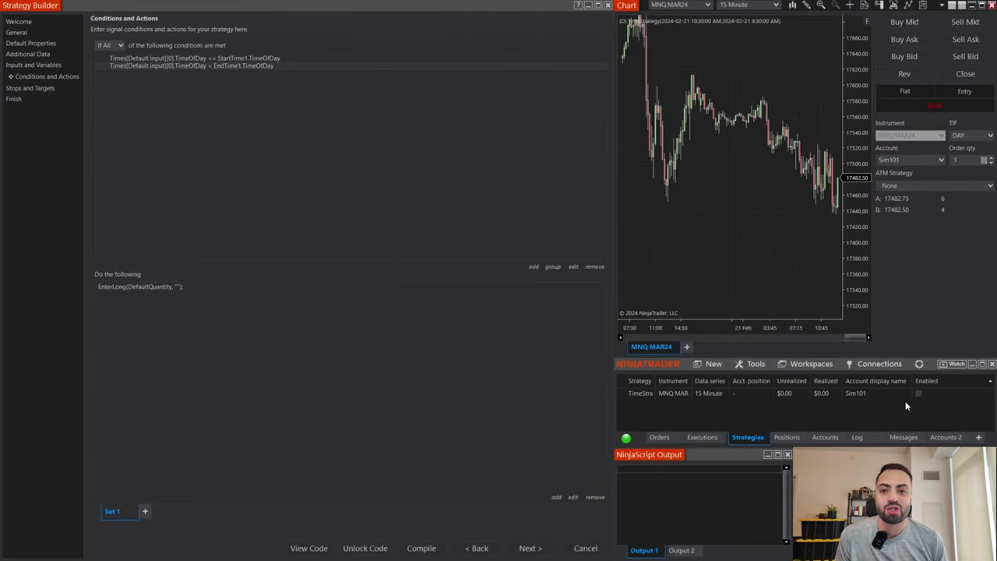
{"action": "left_click", "coordinate": [918, 394]}
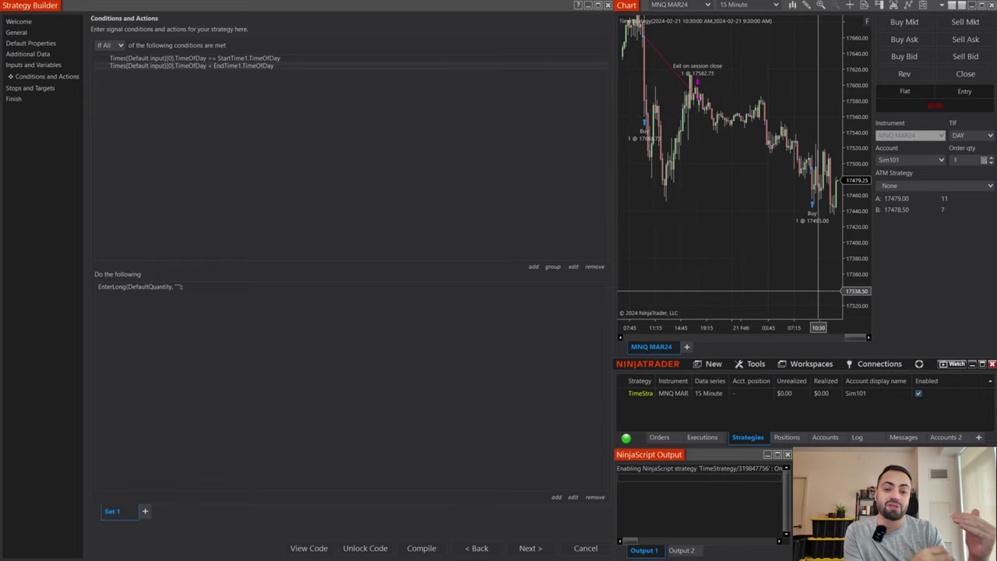
Examine the strategy's trades on the MNQ MAR24 chart, checking the entry times and session-close exits across several days
{"action": "scroll", "coordinate": [818, 291], "scroll_direction": "up", "scroll_amount": 5}
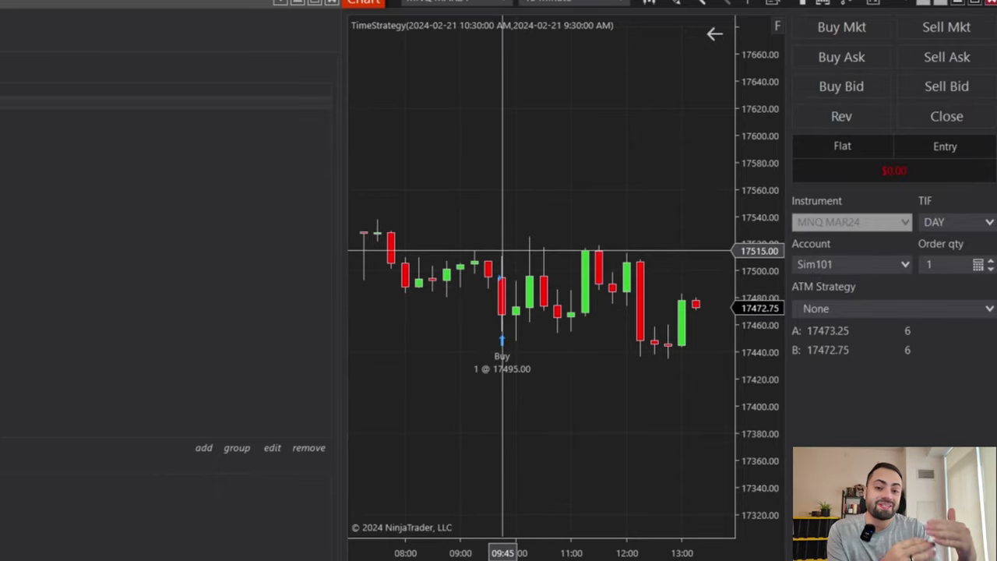
{"action": "scroll", "coordinate": [503, 251], "scroll_direction": "down", "scroll_amount": 1}
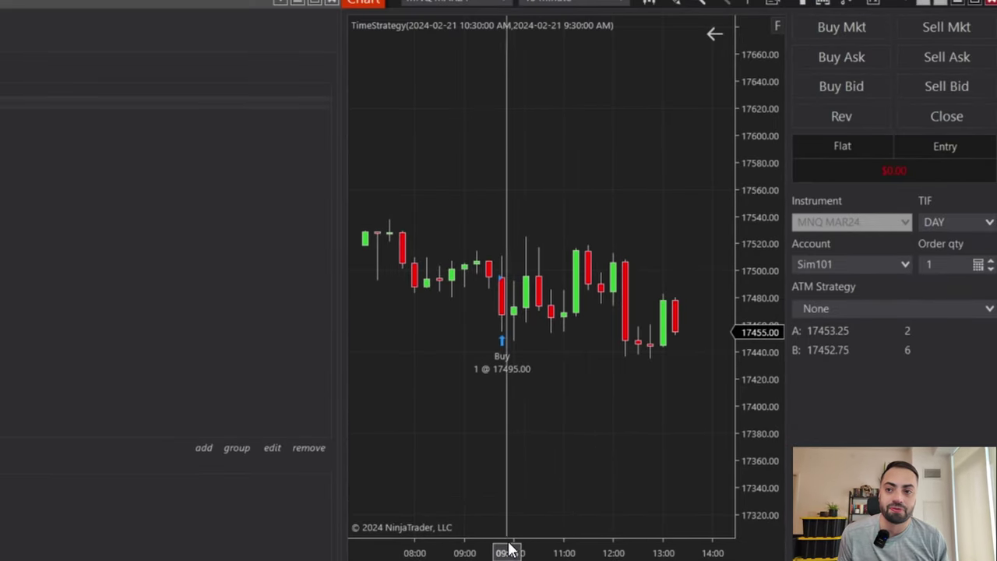
{"action": "scroll", "coordinate": [545, 487], "scroll_direction": "up", "scroll_amount": 5}
{"action": "scroll", "coordinate": [540, 233], "scroll_direction": "down", "scroll_amount": 10}
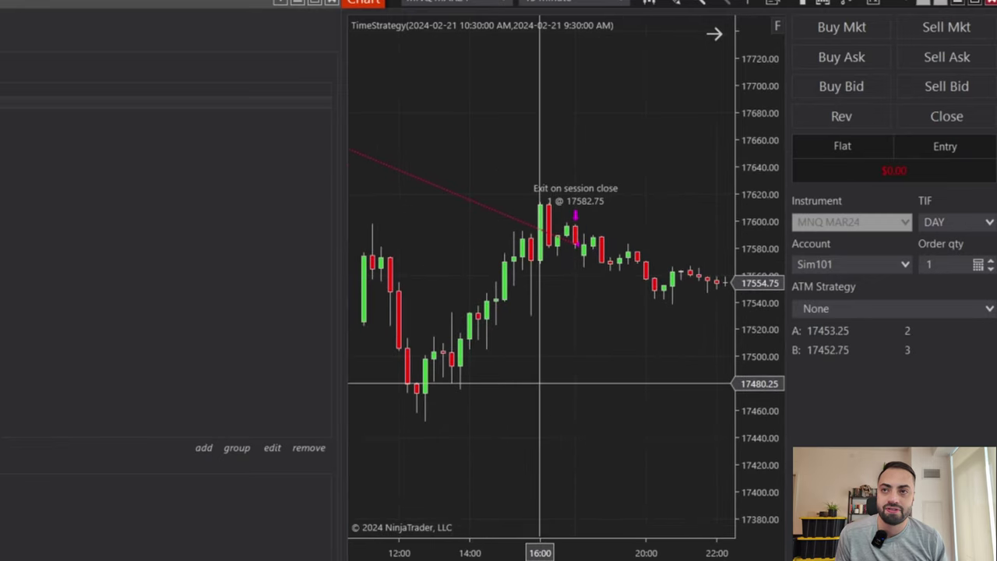
{"action": "scroll", "coordinate": [476, 195], "scroll_direction": "up", "scroll_amount": 5}
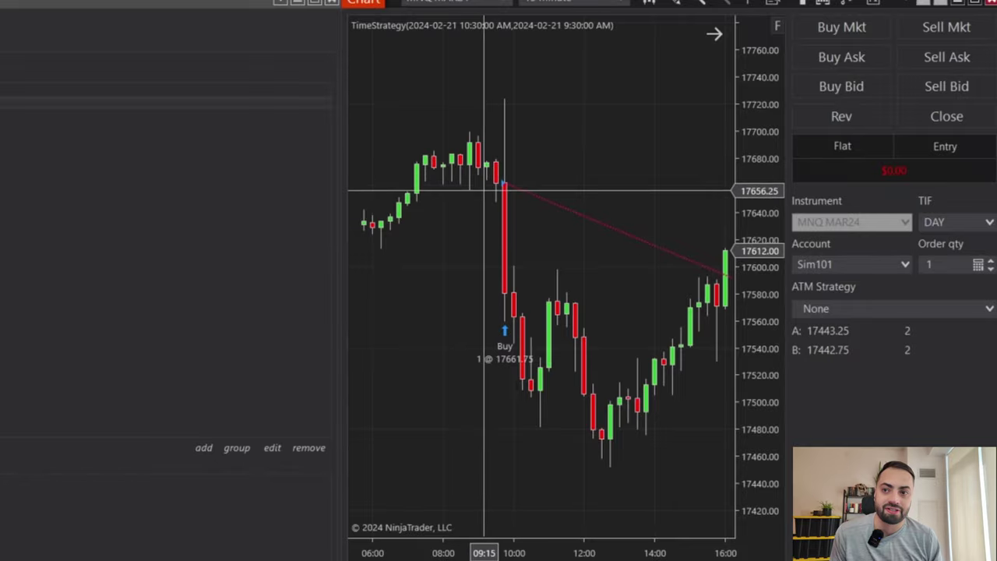
{"action": "scroll", "coordinate": [539, 278], "scroll_direction": "down", "scroll_amount": 5}
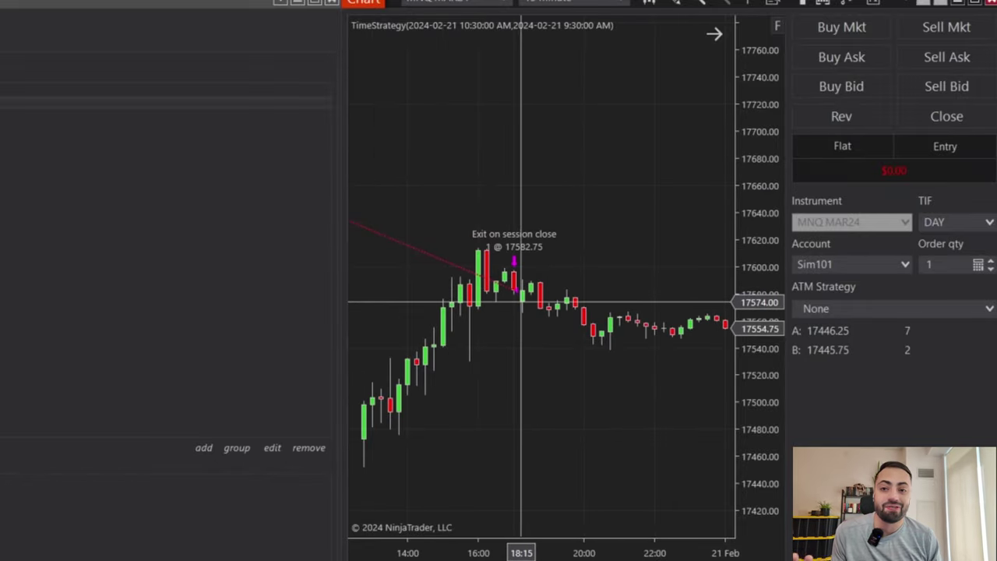
{"action": "scroll", "coordinate": [613, 296], "scroll_direction": "down", "scroll_amount": 5}
{"action": "left_click_drag", "start_coordinate": [655, 550], "coordinate": [634, 545]}
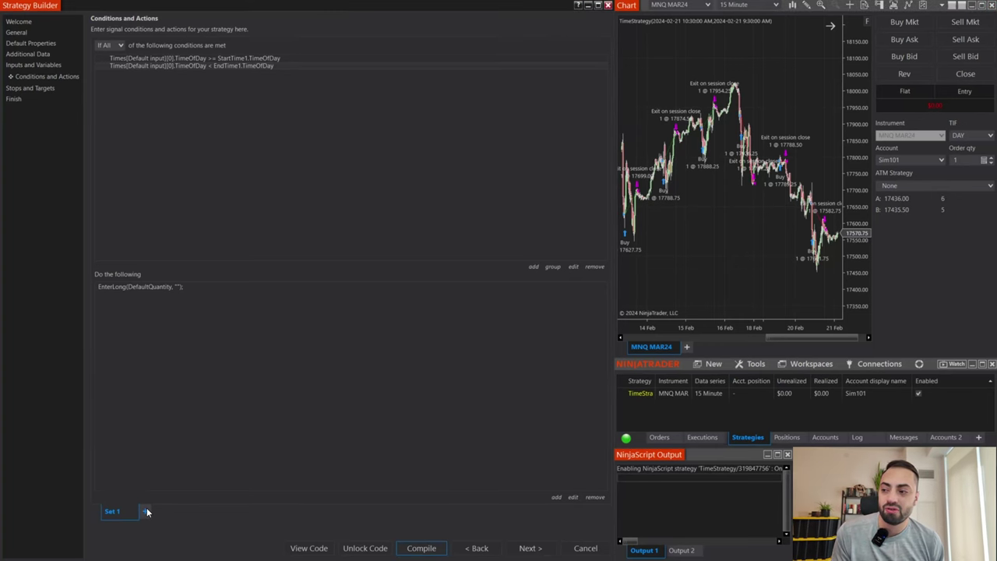
Create Set 2 with a condition that the current market position equals a Long market position
{"action": "left_click", "coordinate": [145, 511]}
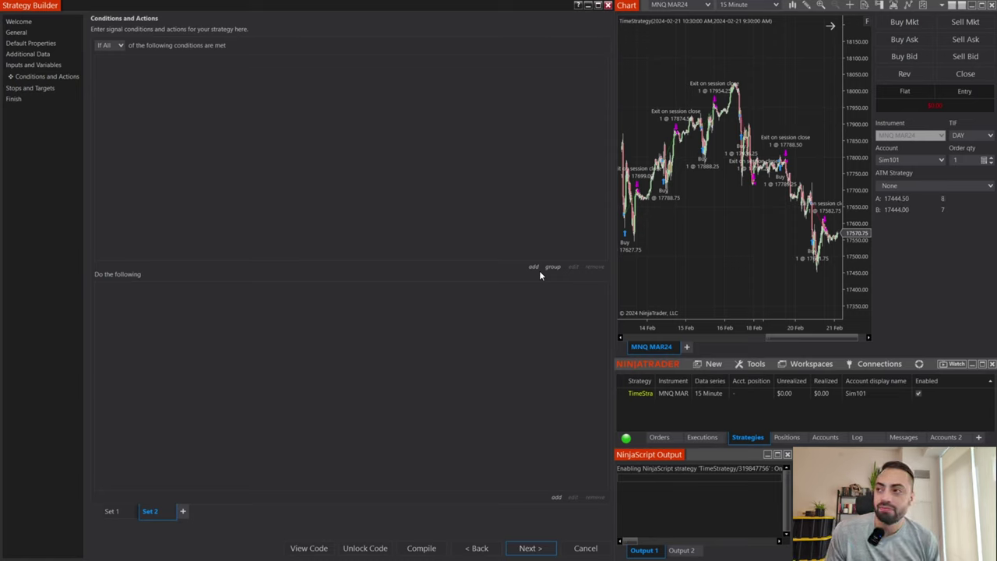
{"action": "left_click", "coordinate": [117, 512]}
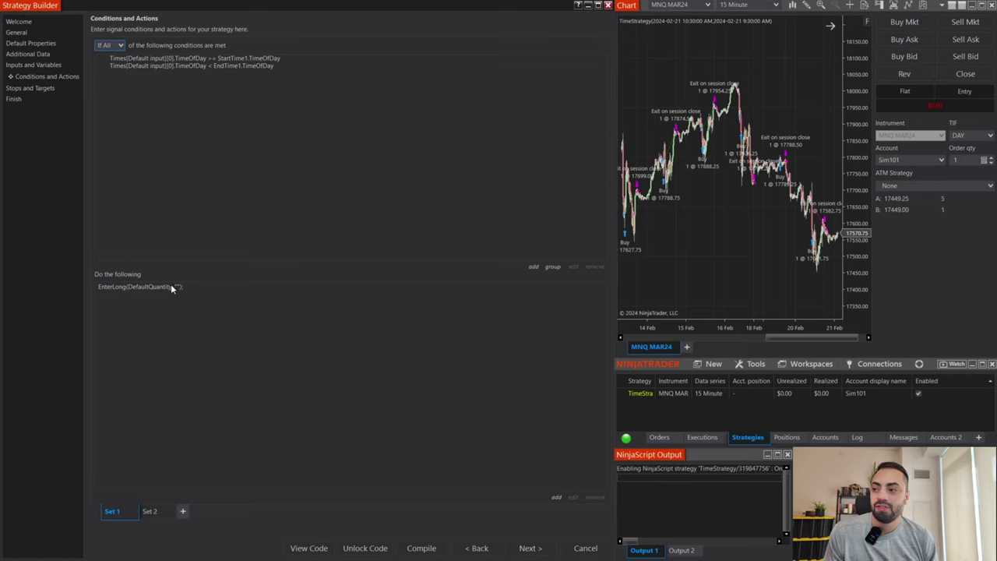
{"action": "left_click", "coordinate": [150, 512]}
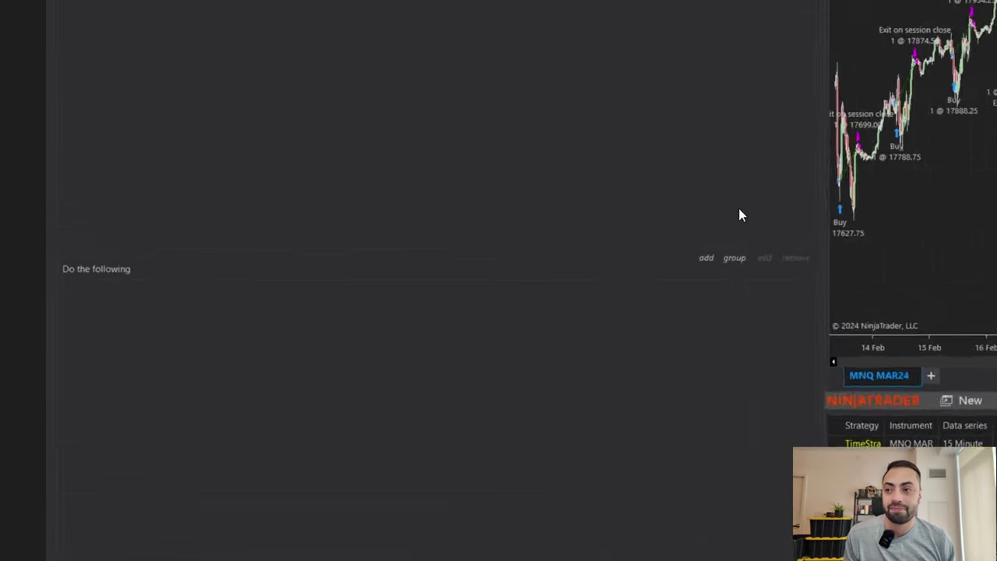
{"action": "left_click", "coordinate": [533, 266]}
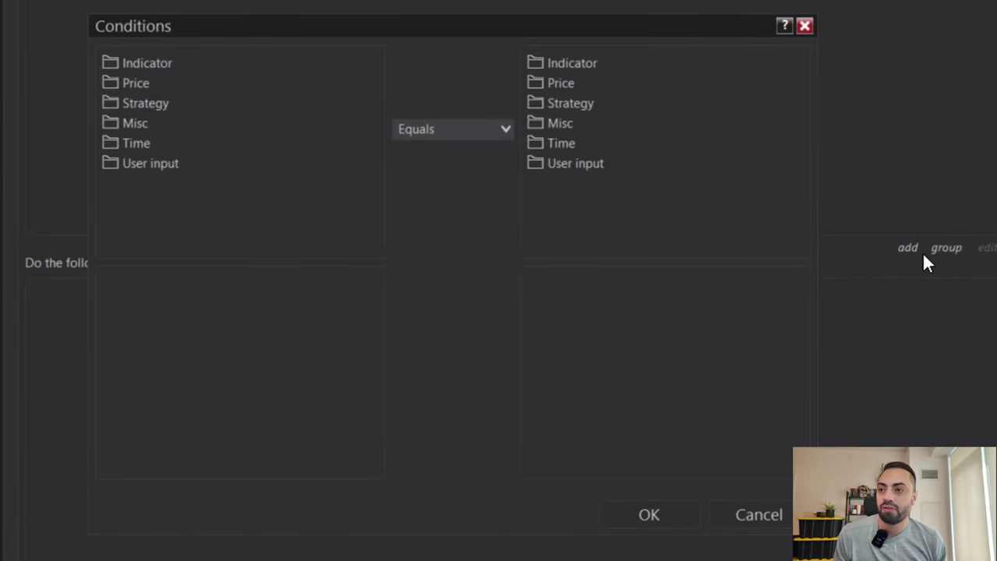
{"action": "left_click", "coordinate": [158, 102]}
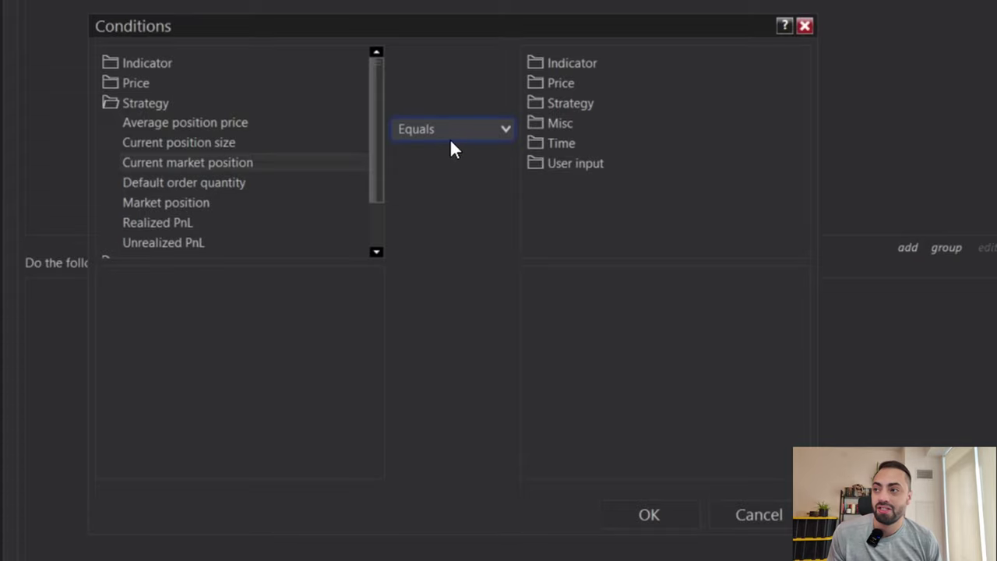
{"action": "left_click", "coordinate": [573, 109]}
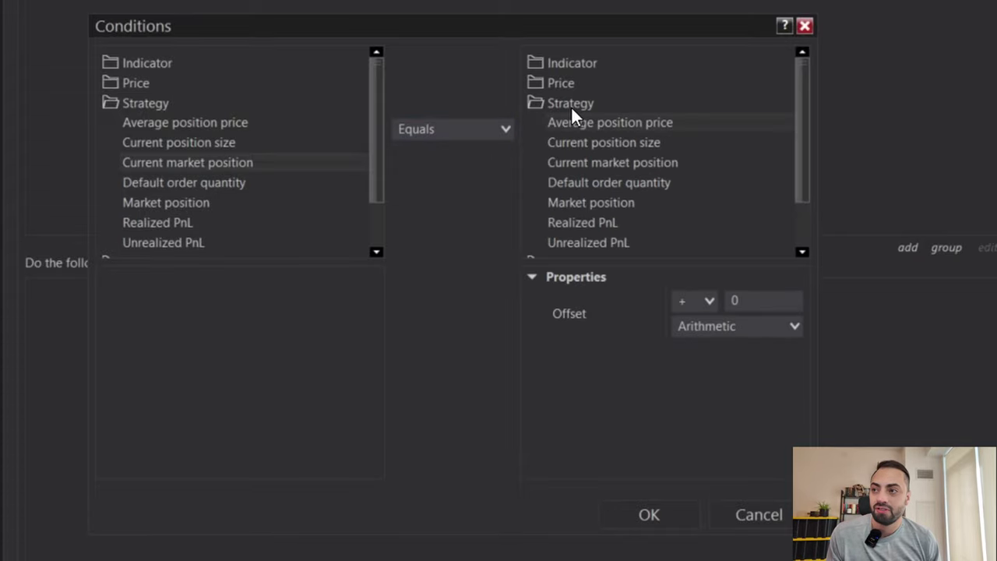
{"action": "left_click", "coordinate": [612, 205]}
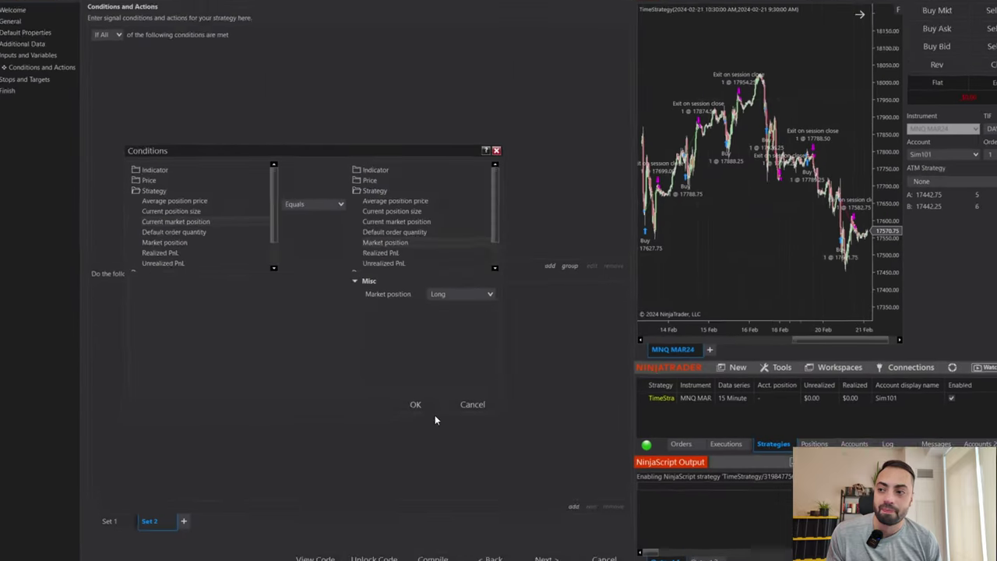
{"action": "left_click", "coordinate": [650, 515]}
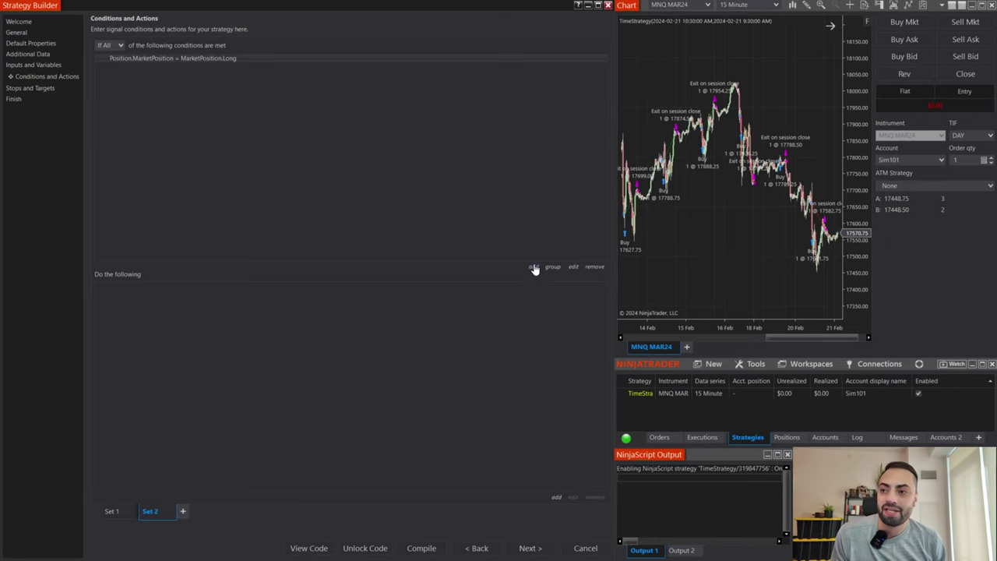
Add a second condition to Set 2 that the time series is greater than the EndTime1 user input
{"action": "left_click", "coordinate": [534, 269]}
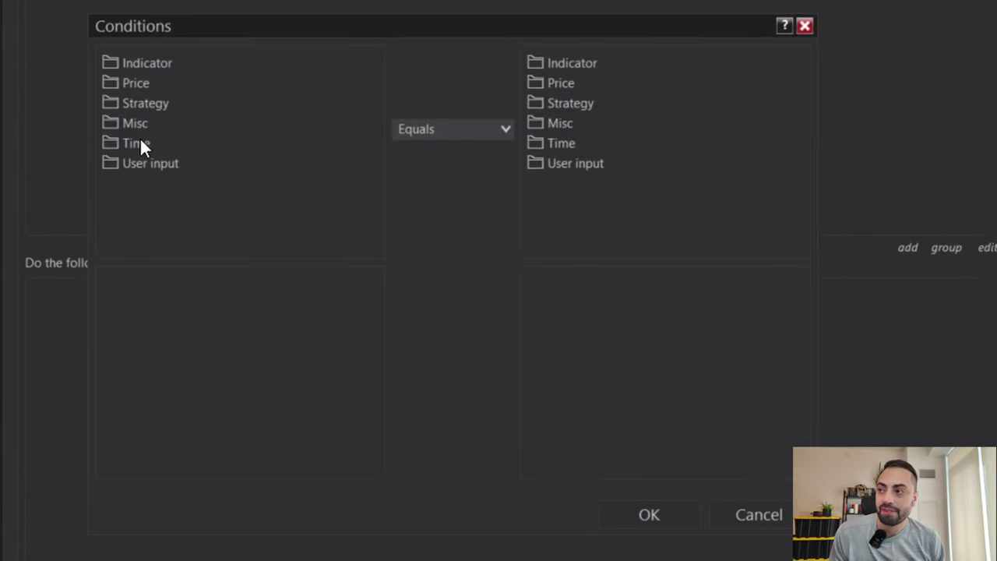
{"action": "left_click", "coordinate": [137, 144]}
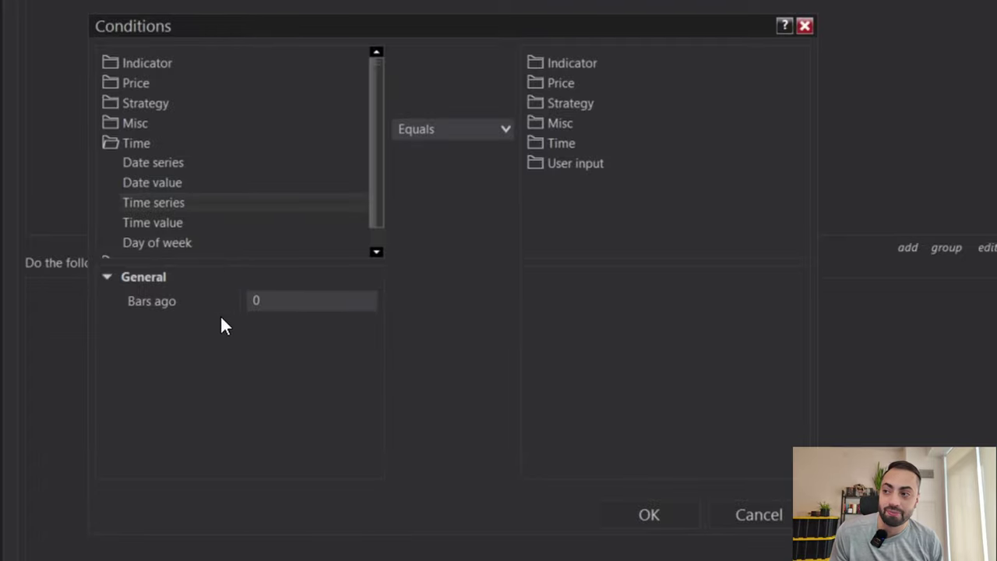
{"action": "left_click", "coordinate": [452, 129]}
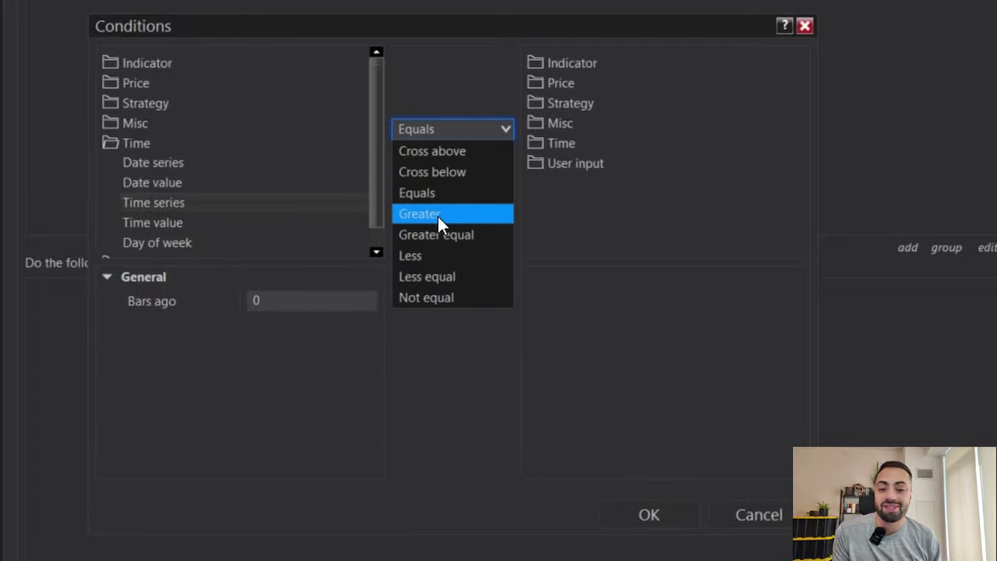
{"action": "left_click", "coordinate": [434, 215]}
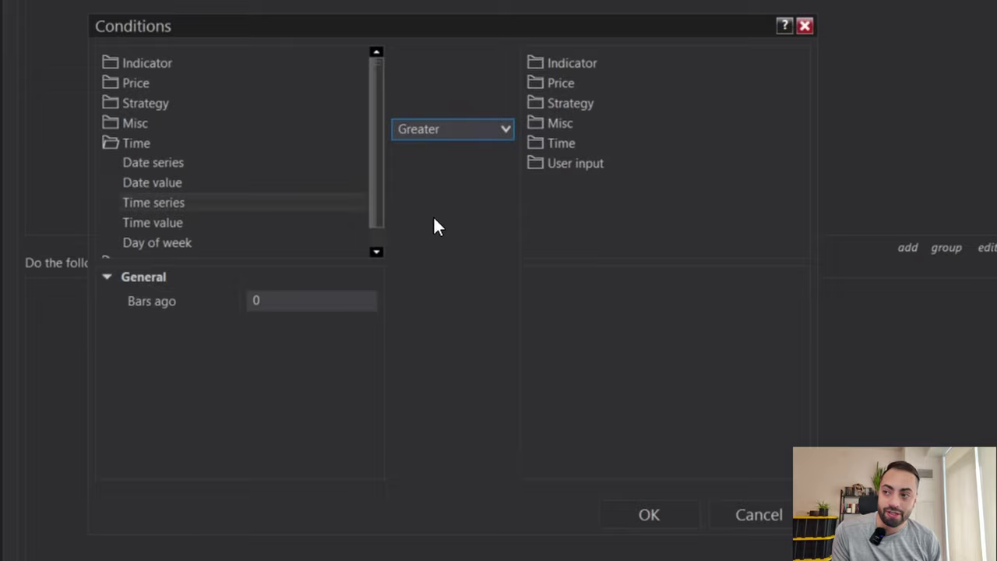
{"action": "left_click", "coordinate": [570, 162]}
{"action": "left_click", "coordinate": [559, 204]}
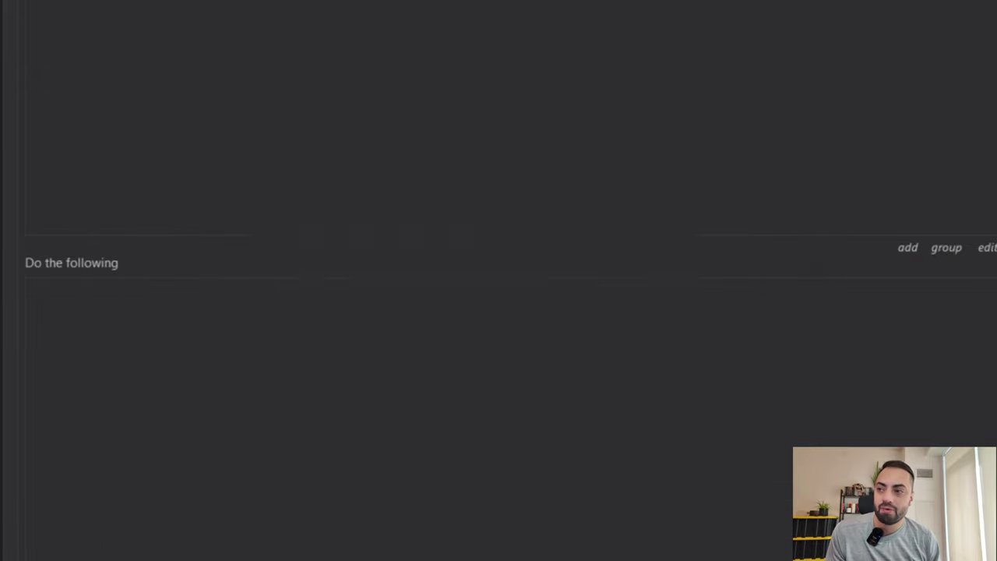
Add an Exit long position action to Set 2 with the current position size as its quantity
{"action": "left_click", "coordinate": [367, 103]}
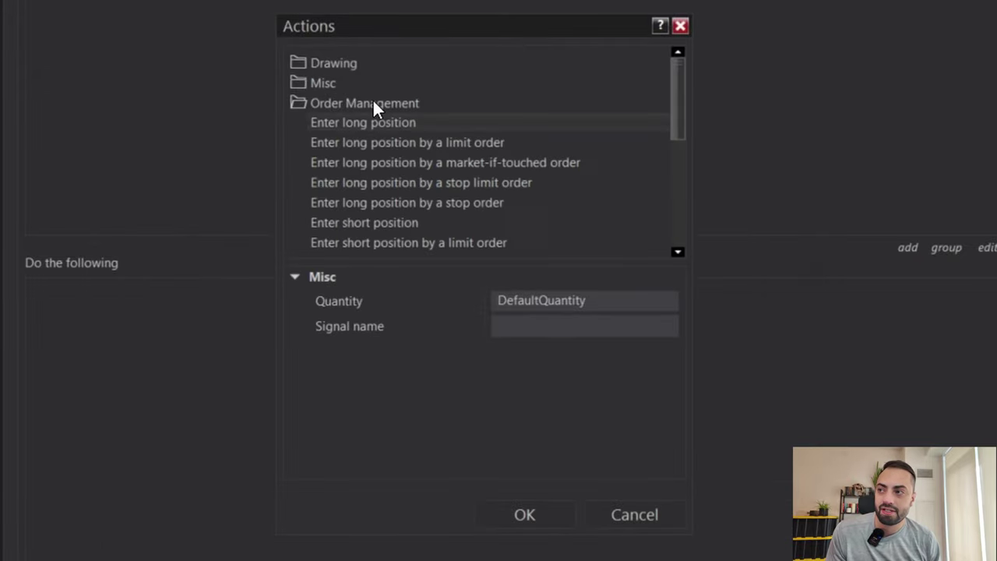
{"action": "scroll", "coordinate": [607, 181], "scroll_direction": "down", "scroll_amount": 4}
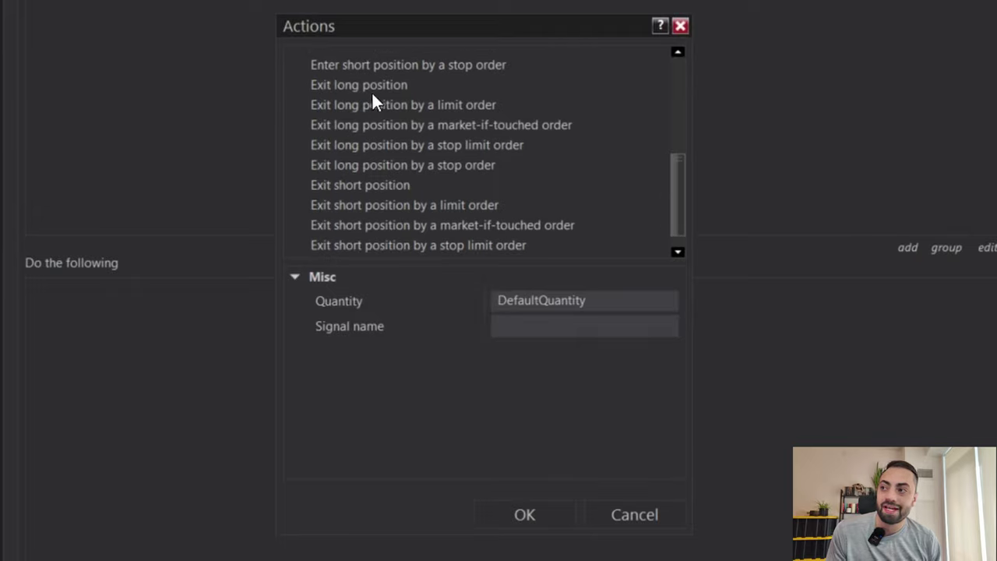
{"action": "left_click", "coordinate": [375, 83]}
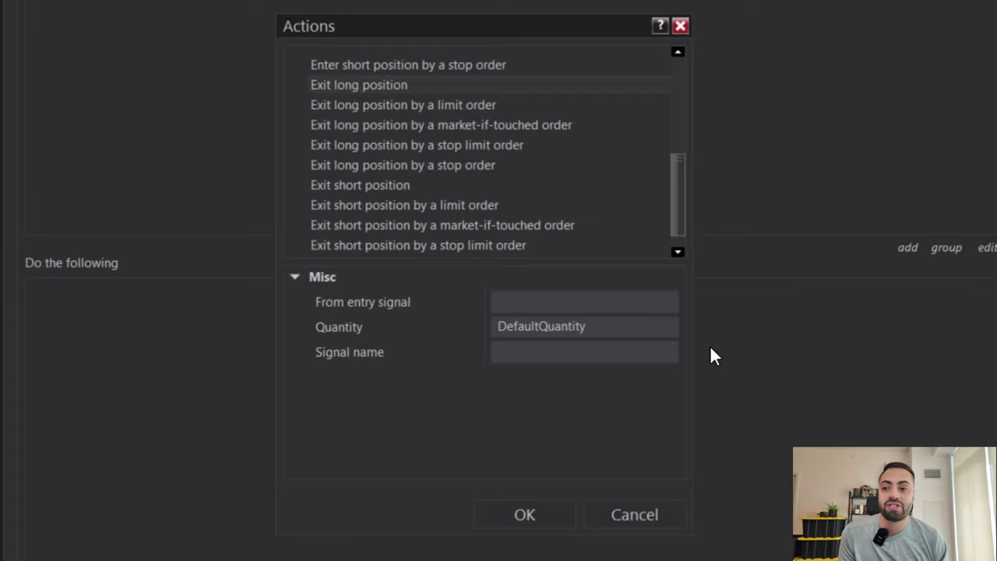
{"action": "left_click", "coordinate": [668, 327]}
{"action": "left_click", "coordinate": [501, 120]}
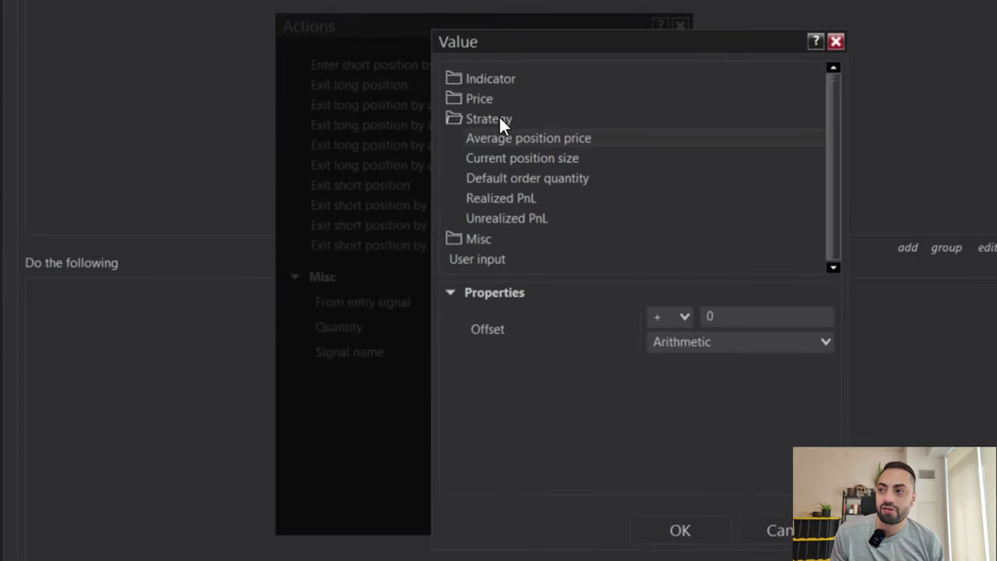
{"action": "left_click", "coordinate": [568, 157]}
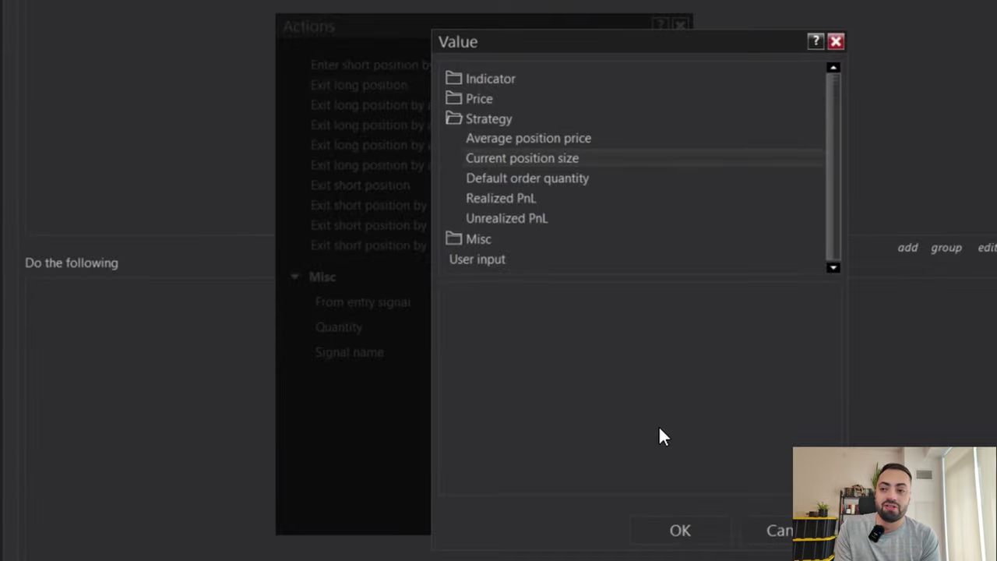
{"action": "left_click", "coordinate": [680, 530]}
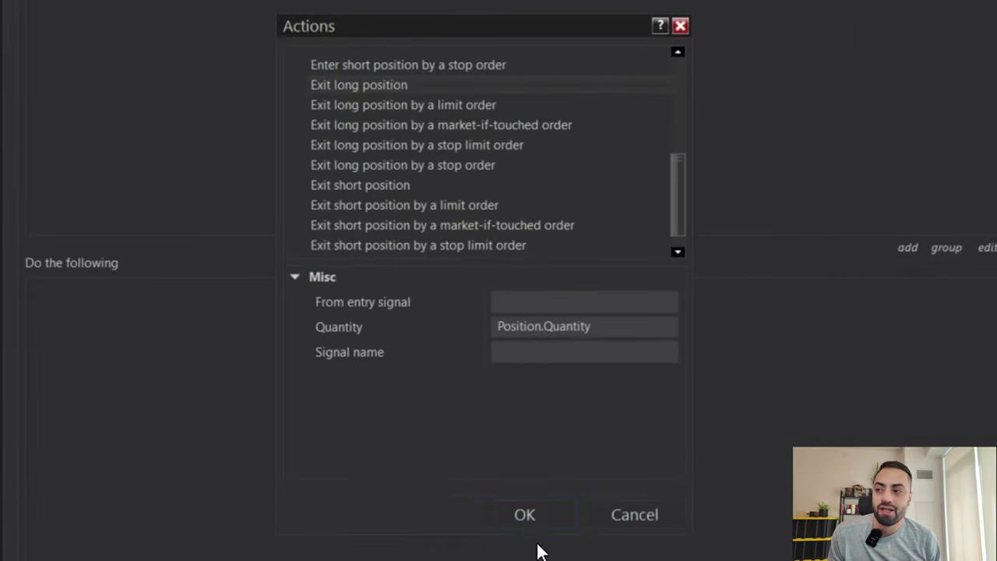
{"action": "left_click", "coordinate": [525, 516]}
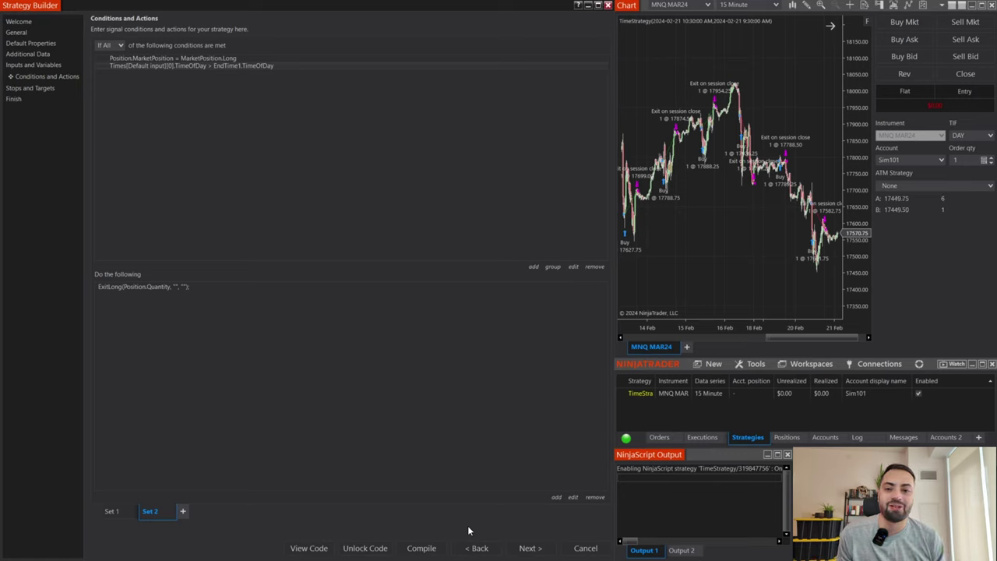
Disable and re-enable TimeStrategy, and examine its latest entry and exit on the MNQ MAR24 chart
{"action": "left_click", "coordinate": [917, 393]}
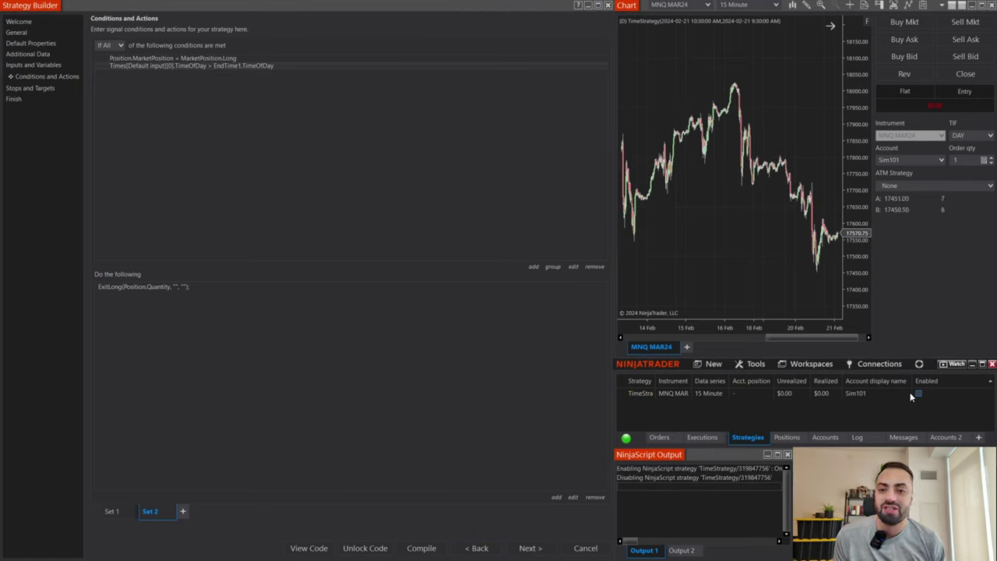
{"action": "left_click", "coordinate": [918, 393]}
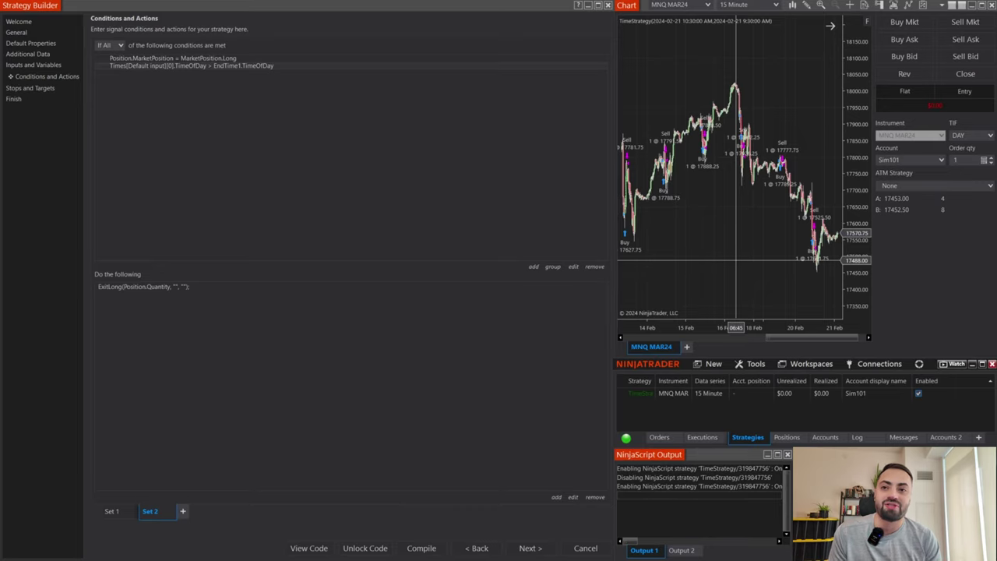
{"action": "scroll", "coordinate": [736, 261], "scroll_direction": "up", "scroll_amount": 5}
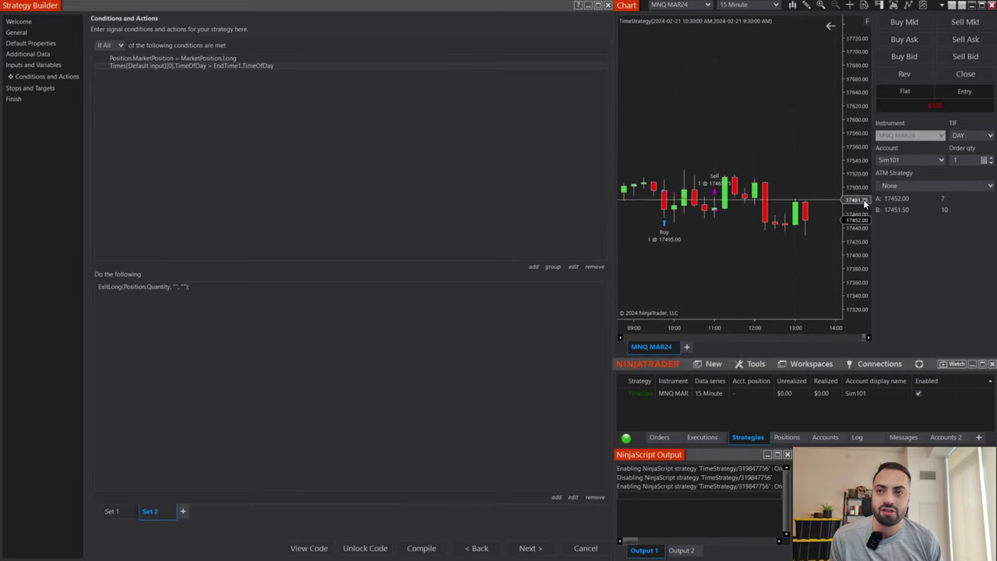
{"action": "scroll", "coordinate": [799, 171], "scroll_direction": "up", "scroll_amount": 3}
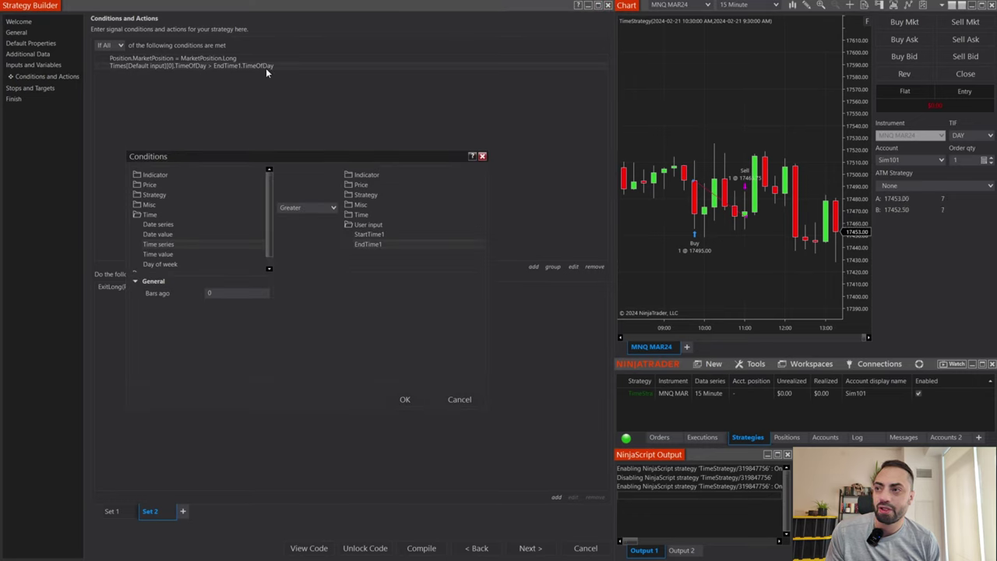
Change Set 2's time condition to greater than or equal to EndTime1 and compile the strategy
{"action": "left_click", "coordinate": [313, 209]}
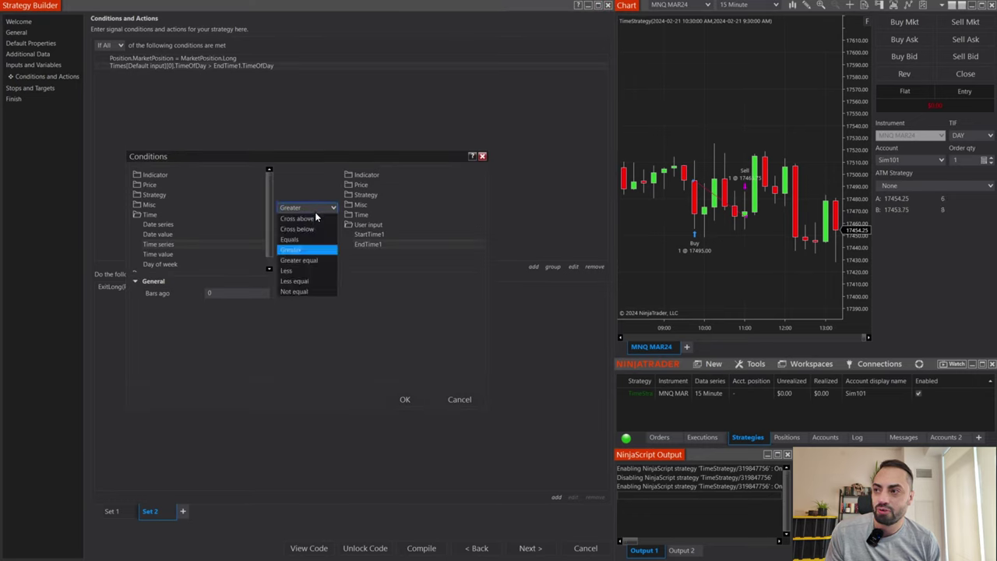
{"action": "left_click", "coordinate": [318, 262]}
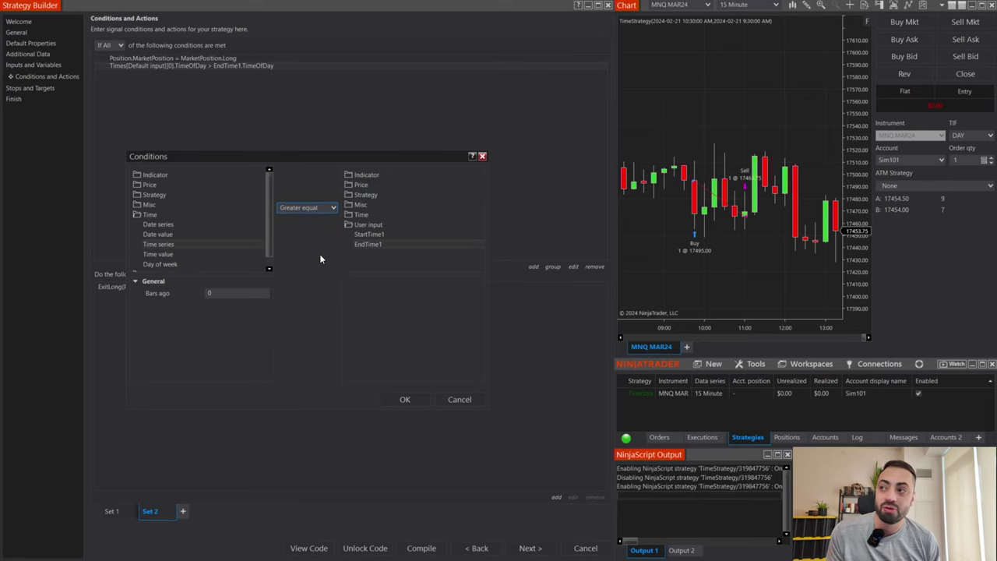
{"action": "left_click", "coordinate": [404, 399]}
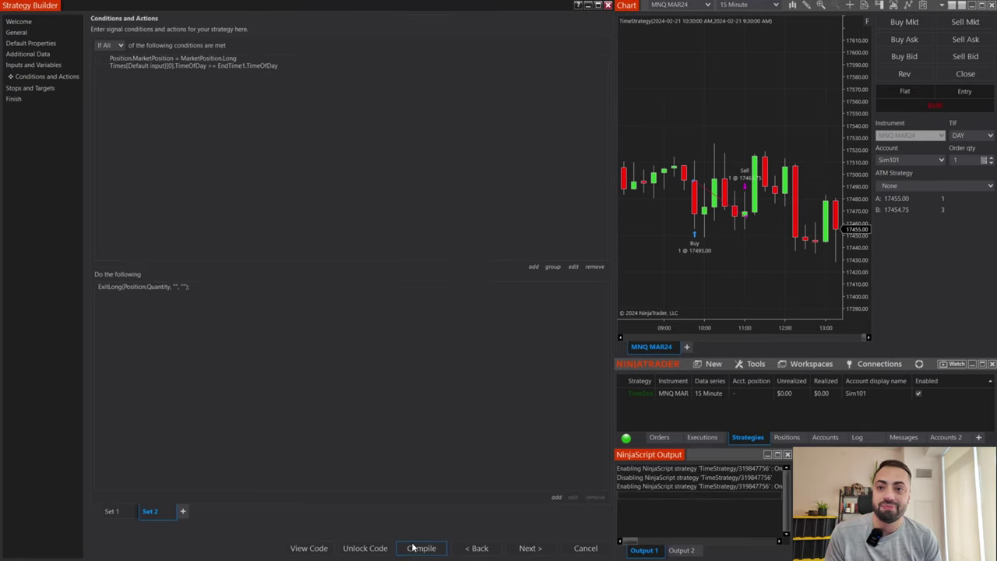
{"action": "left_click", "coordinate": [413, 548]}
{"action": "key", "text": "Return"}
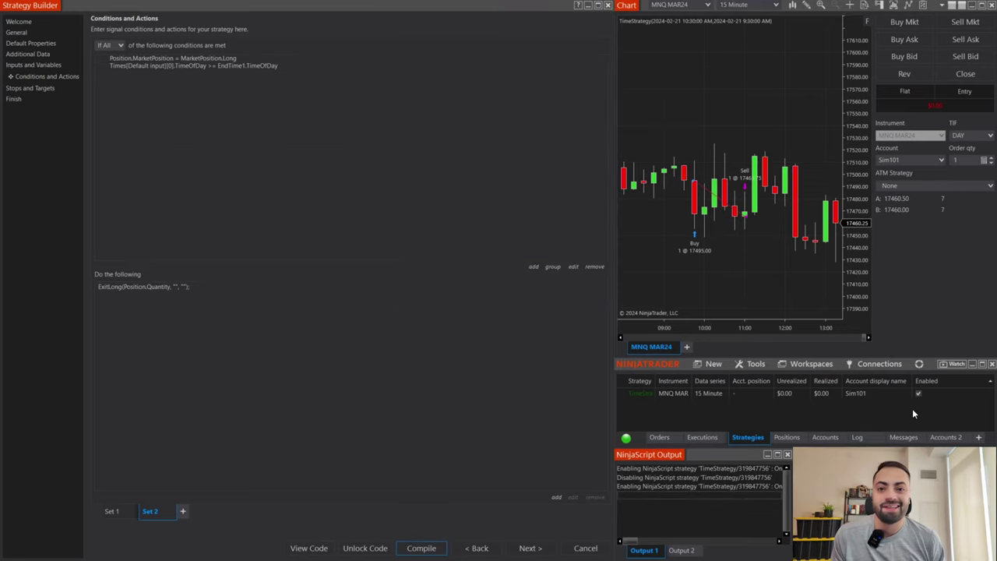
Disable and re-enable TimeStrategy, and examine its exit times on the latest and earlier sessions of the MNQ MAR24 chart
{"action": "left_click", "coordinate": [920, 394]}
{"action": "left_click", "coordinate": [919, 393]}
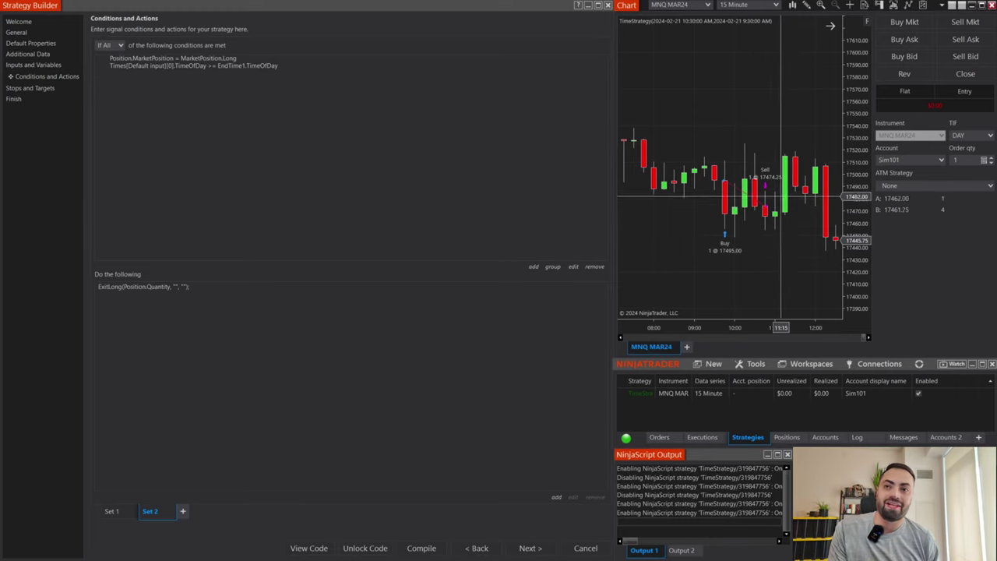
{"action": "scroll", "coordinate": [730, 239], "scroll_direction": "down", "scroll_amount": 3}
{"action": "scroll", "coordinate": [730, 239], "scroll_direction": "up", "scroll_amount": 6}
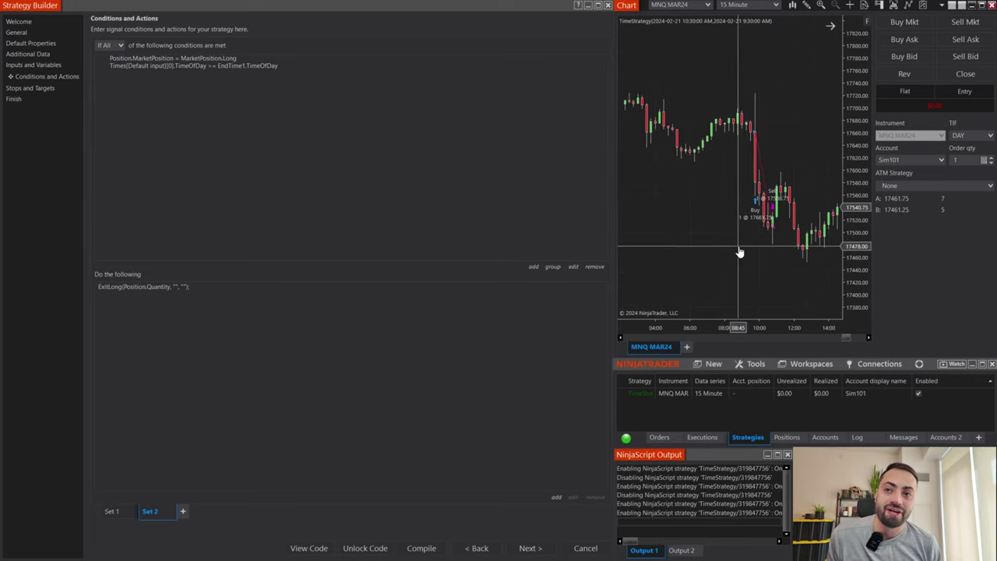
{"action": "scroll", "coordinate": [683, 231], "scroll_direction": "down", "scroll_amount": 3}
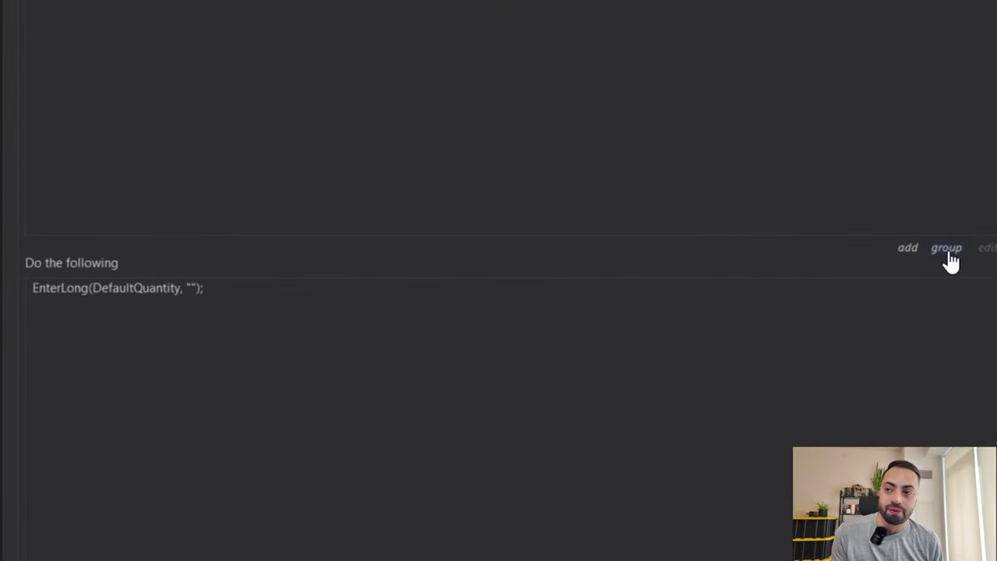
Add an If Any condition group to Set 1 with a condition that the date series equals Tuesday
{"action": "left_click", "coordinate": [948, 251]}
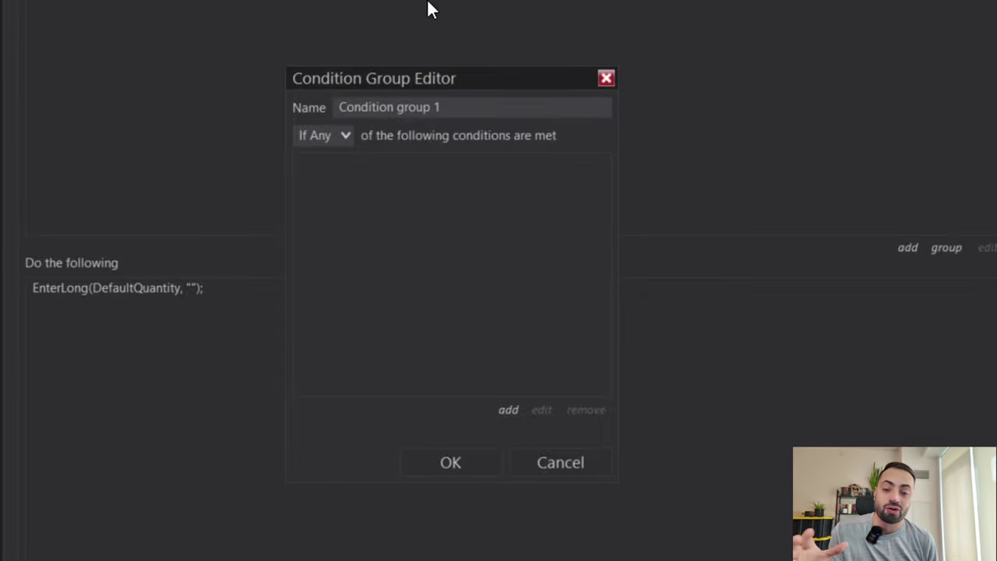
{"action": "left_click", "coordinate": [507, 411]}
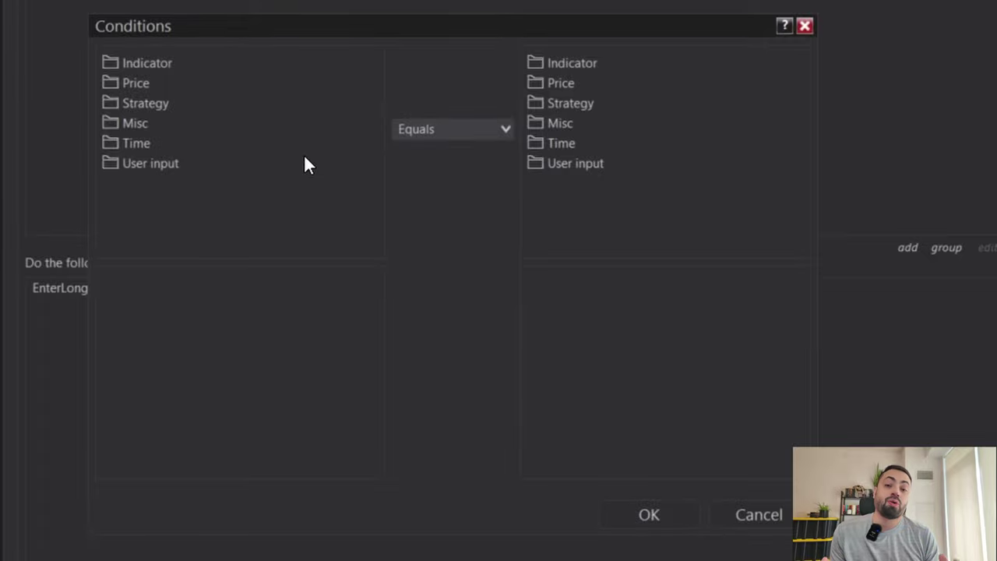
{"action": "left_click", "coordinate": [136, 143]}
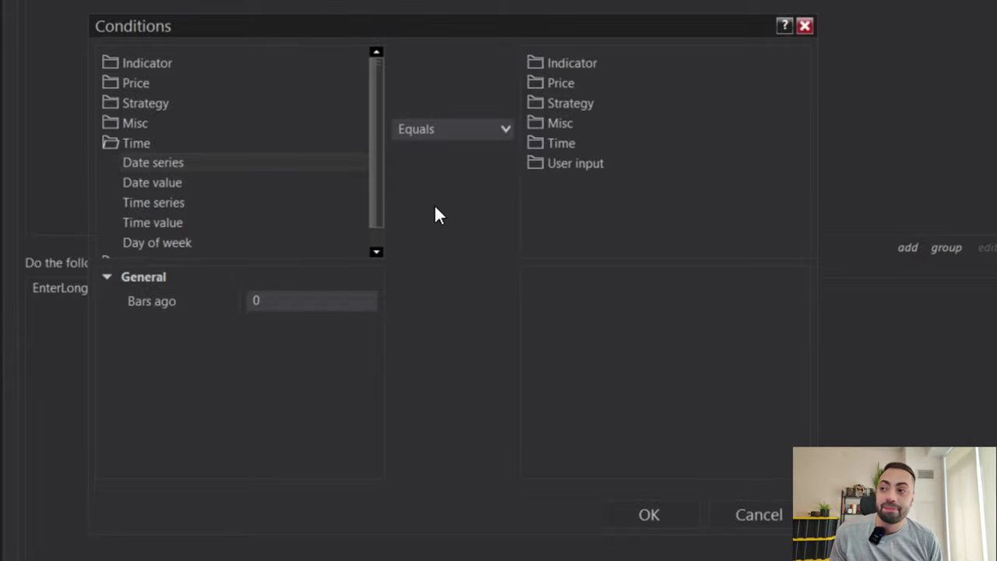
{"action": "left_click", "coordinate": [554, 144]}
{"action": "scroll", "coordinate": [607, 187], "scroll_direction": "down", "scroll_amount": 1}
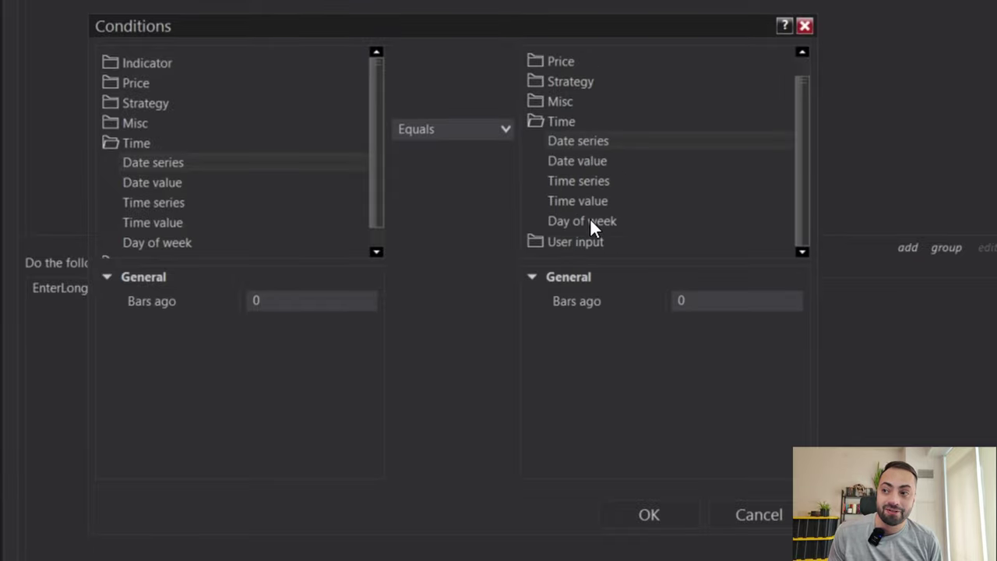
{"action": "left_click", "coordinate": [590, 222]}
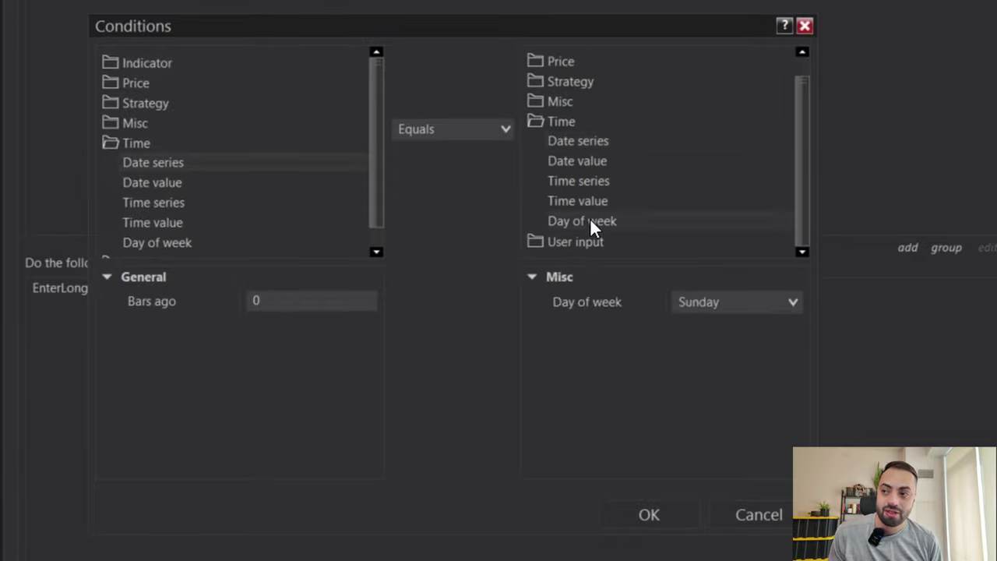
{"action": "left_click", "coordinate": [739, 300]}
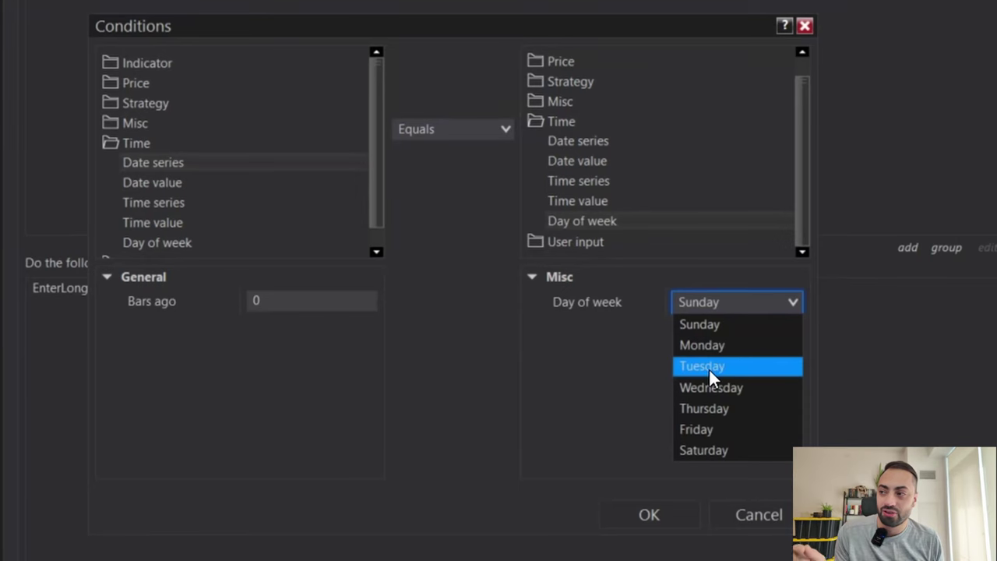
{"action": "left_click", "coordinate": [710, 366]}
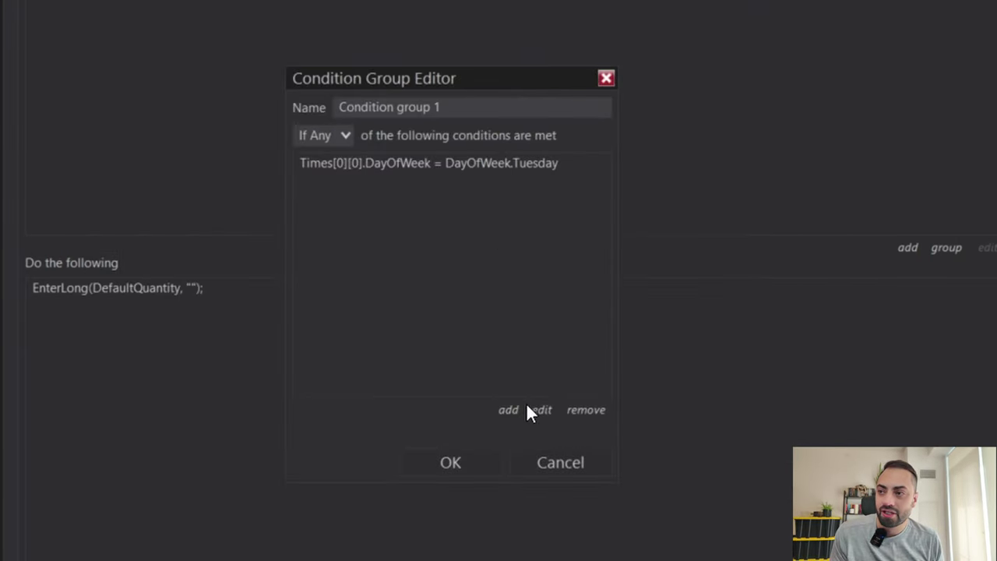
Add a second condition to the group that the date series equals Thursday, and compile the strategy
{"action": "left_click", "coordinate": [508, 411]}
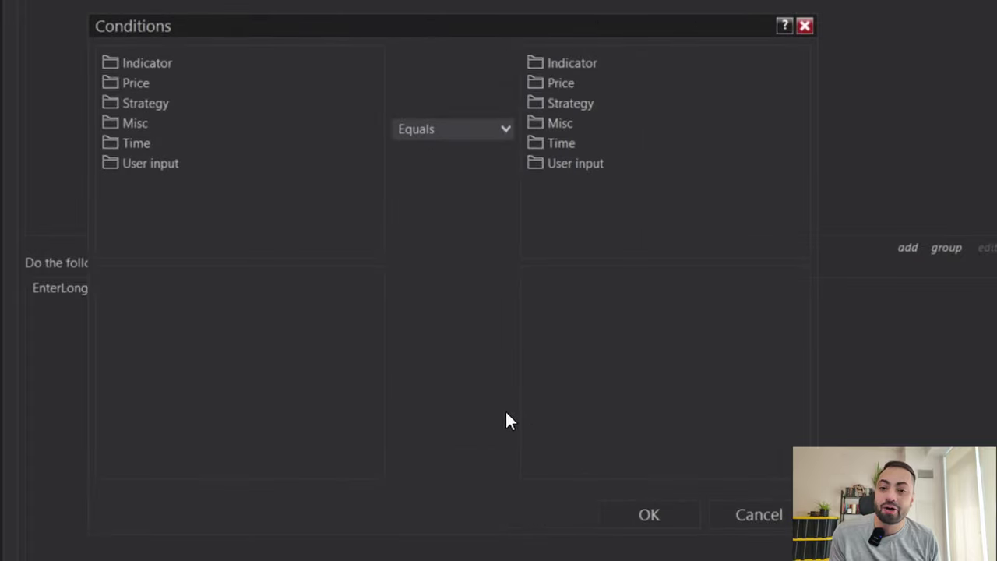
{"action": "left_click", "coordinate": [129, 146]}
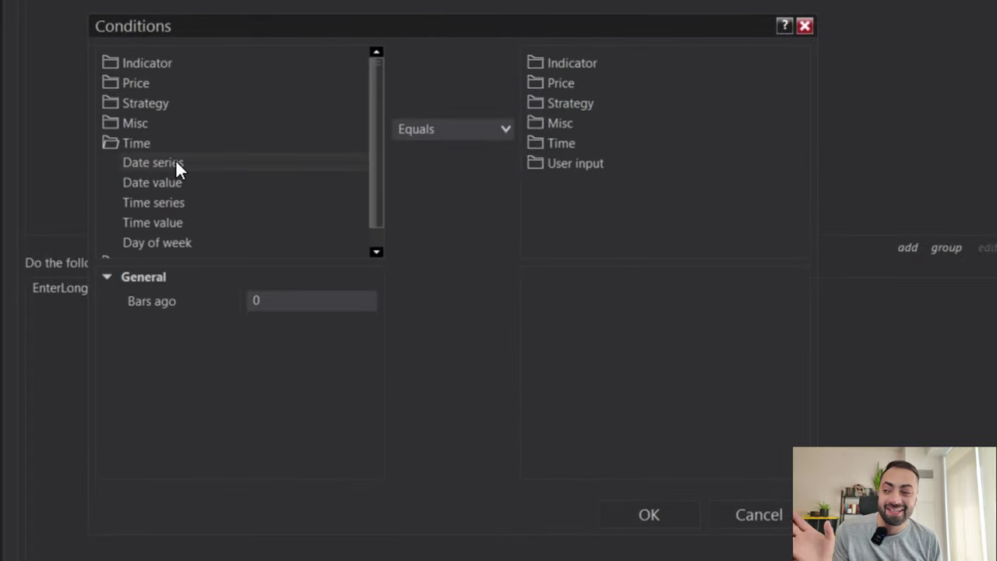
{"action": "left_click", "coordinate": [559, 145]}
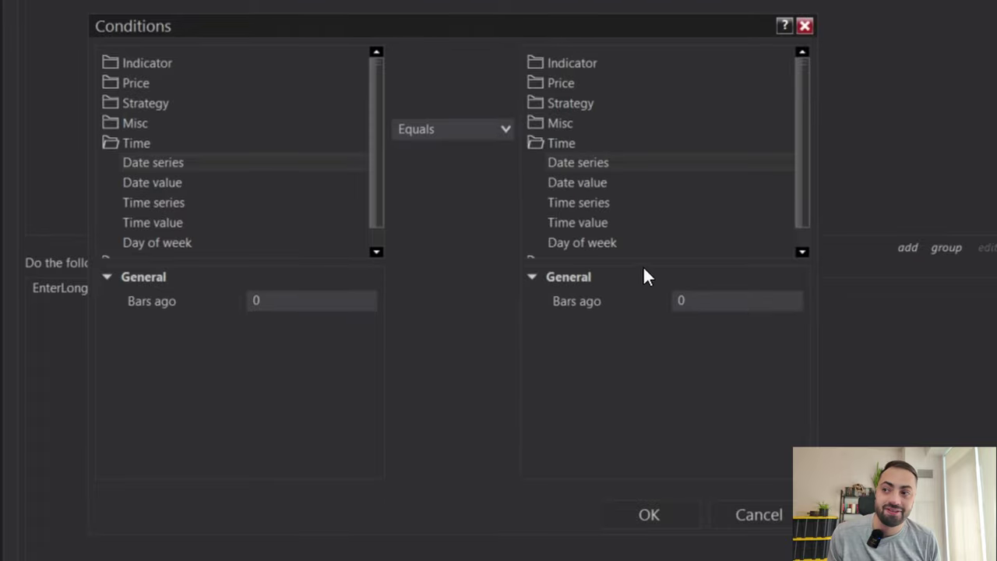
{"action": "left_click", "coordinate": [601, 244]}
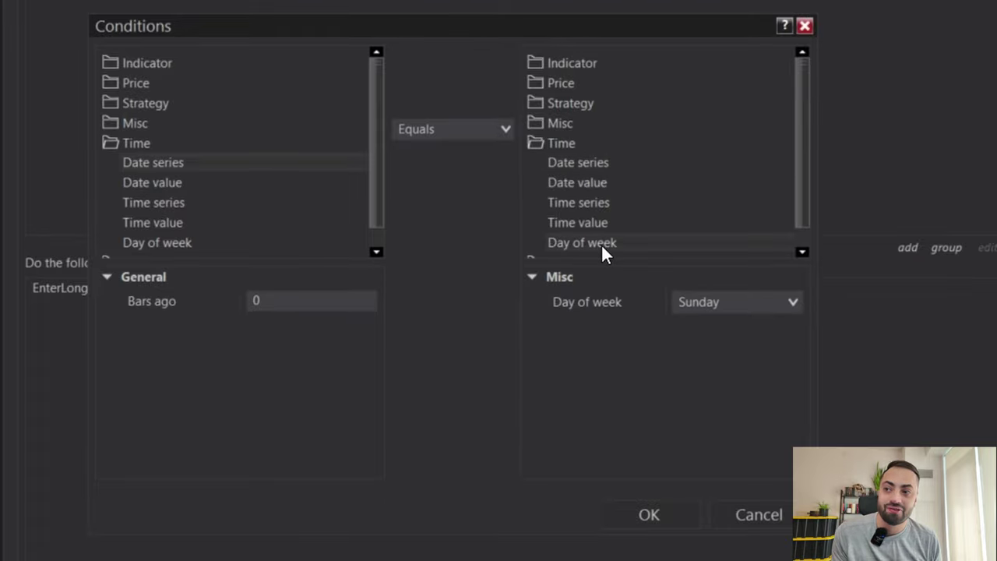
{"action": "left_click", "coordinate": [770, 301]}
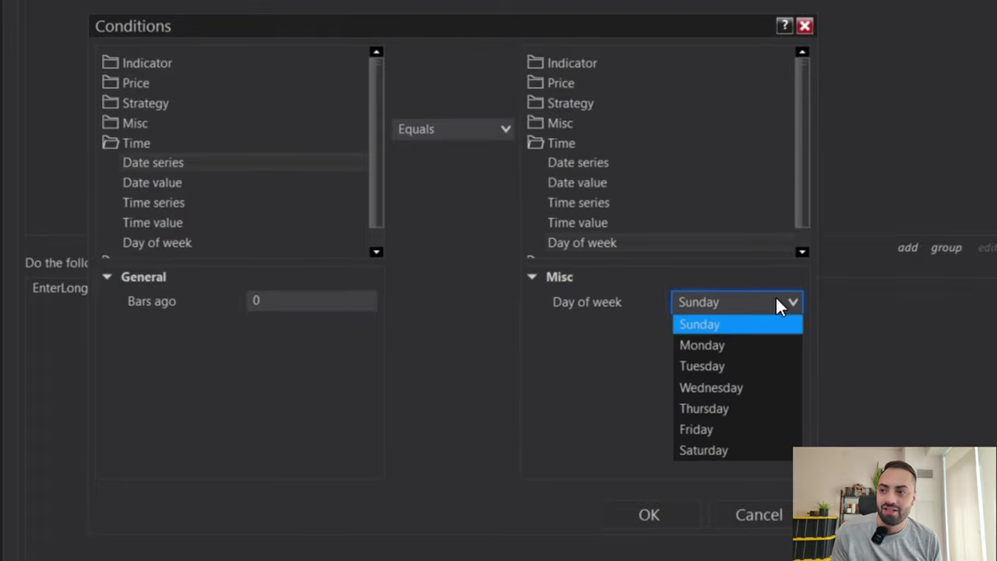
{"action": "left_click", "coordinate": [752, 407]}
{"action": "left_click", "coordinate": [656, 519]}
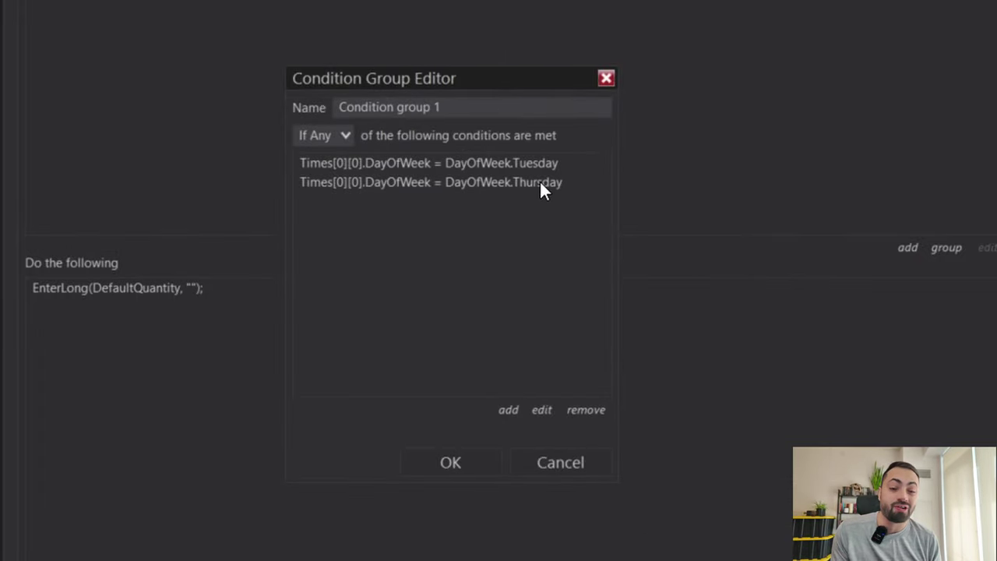
{"action": "left_click", "coordinate": [452, 462]}
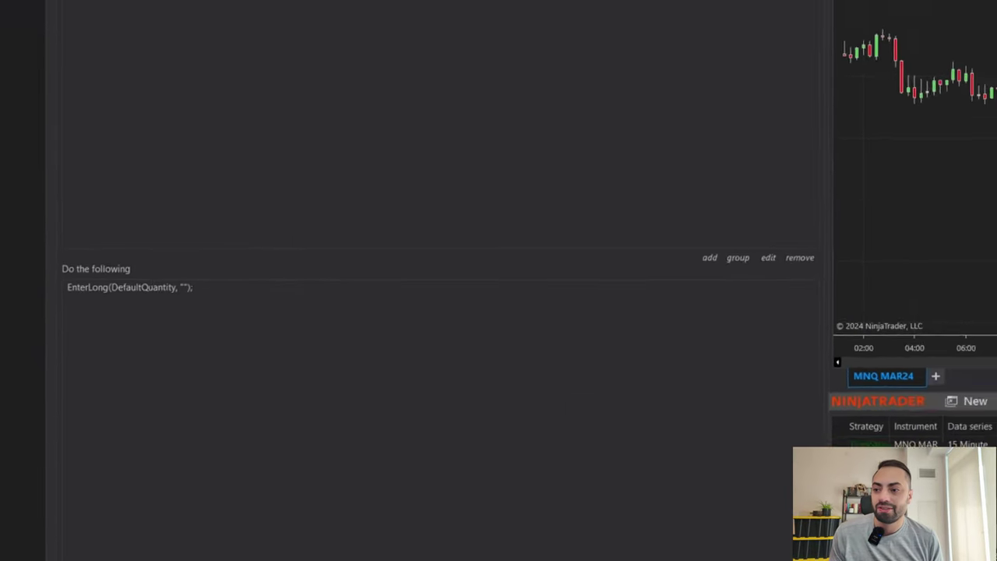
{"action": "left_click", "coordinate": [419, 549]}
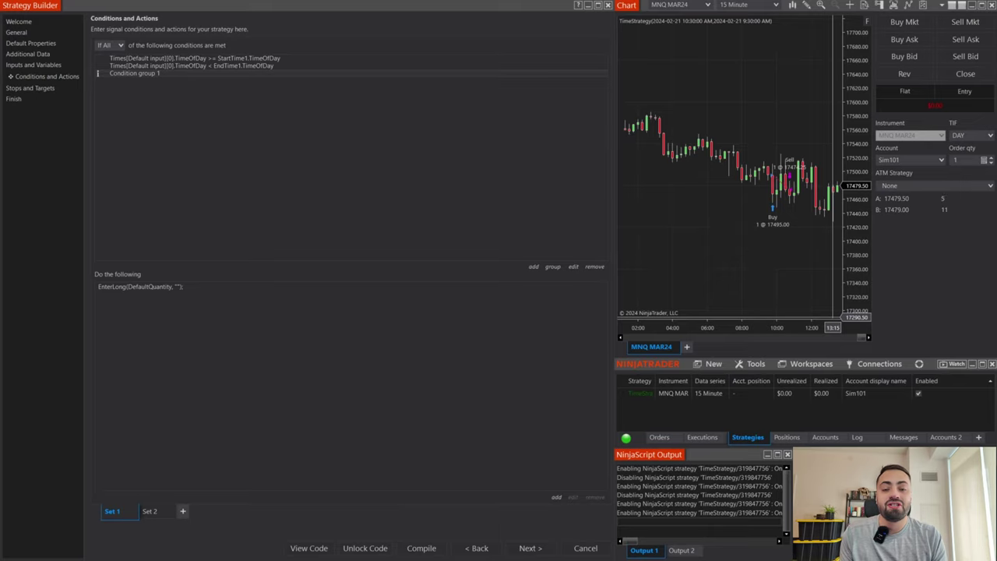
Disable and re-enable TimeStrategy, and check on the chart's earlier sessions which weekdays it trades
{"action": "left_click", "coordinate": [920, 393]}
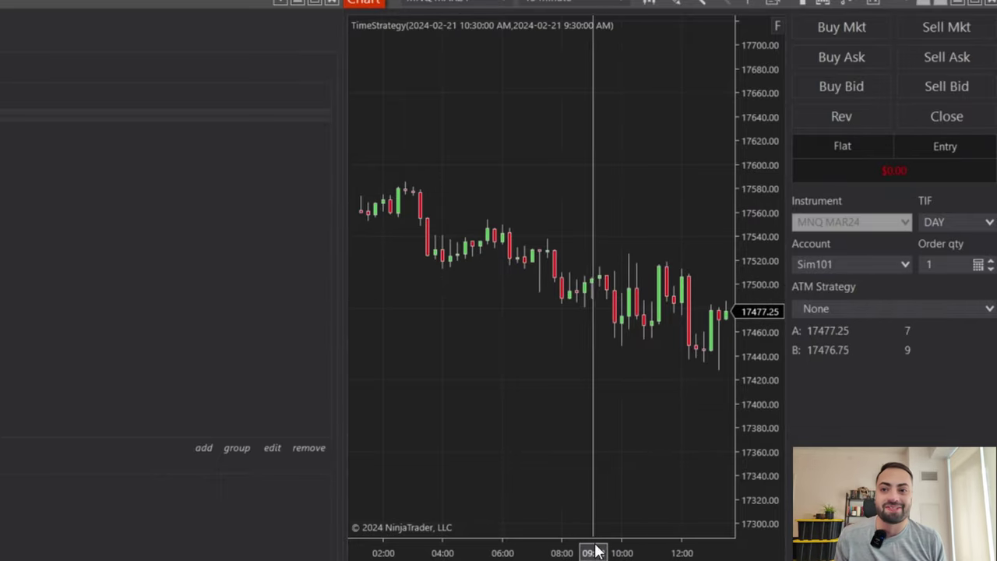
{"action": "scroll", "coordinate": [558, 412], "scroll_direction": "up", "scroll_amount": 10}
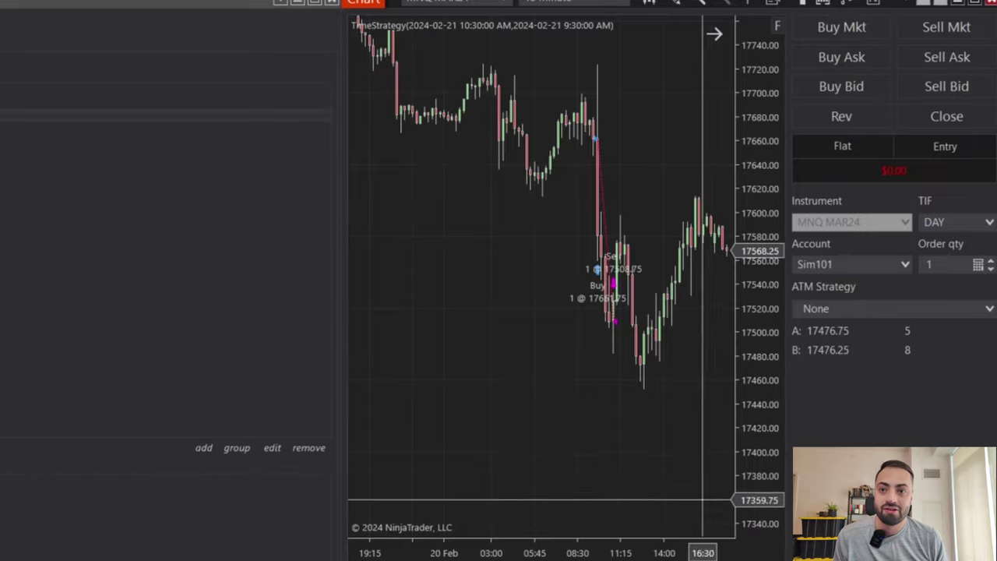
{"action": "scroll", "coordinate": [481, 195], "scroll_direction": "up", "scroll_amount": 5}
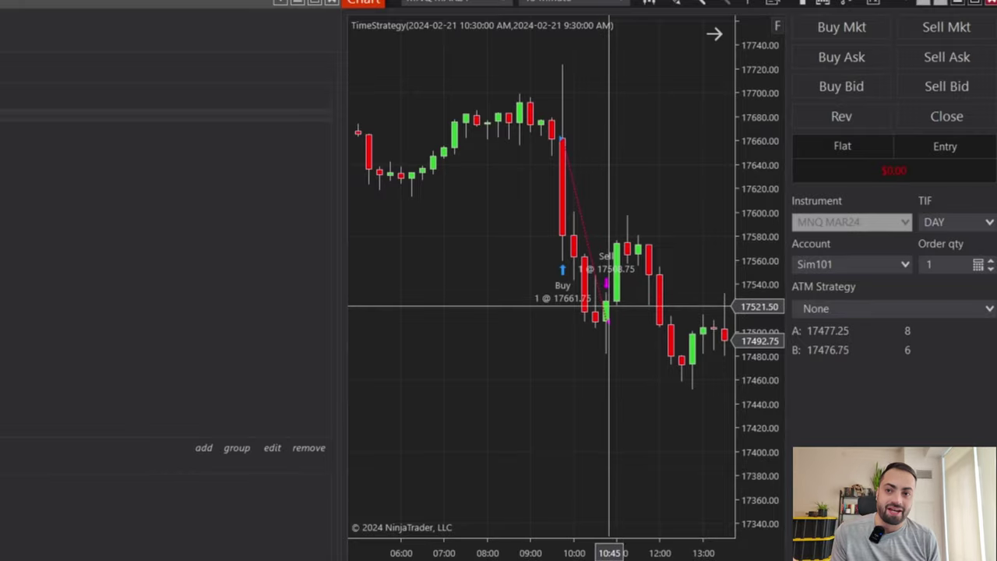
{"action": "scroll", "coordinate": [590, 308], "scroll_direction": "left", "scroll_amount": 5}
{"action": "scroll", "coordinate": [522, 376], "scroll_direction": "down", "scroll_amount": 6}
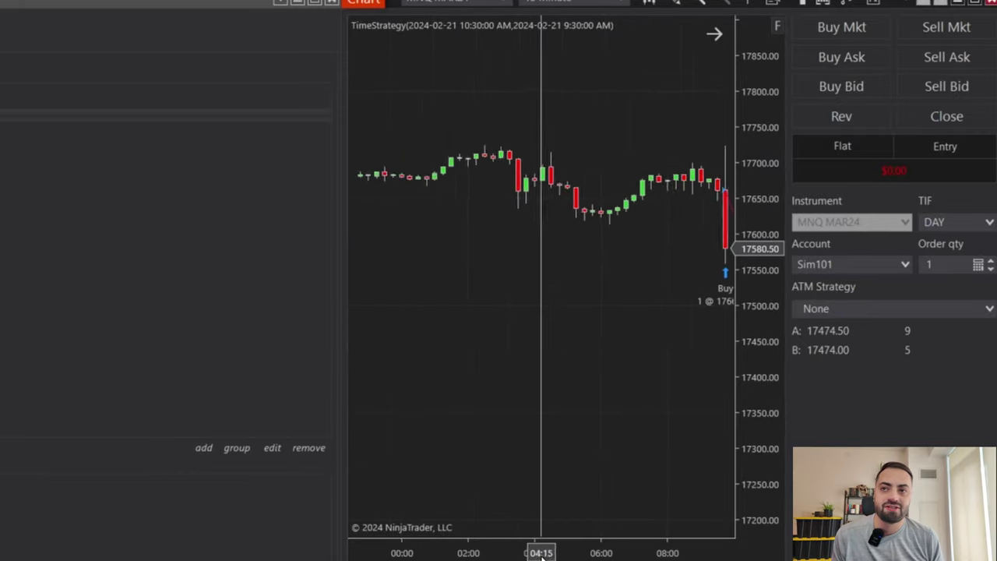
{"action": "scroll", "coordinate": [522, 376], "scroll_direction": "left", "scroll_amount": 10}
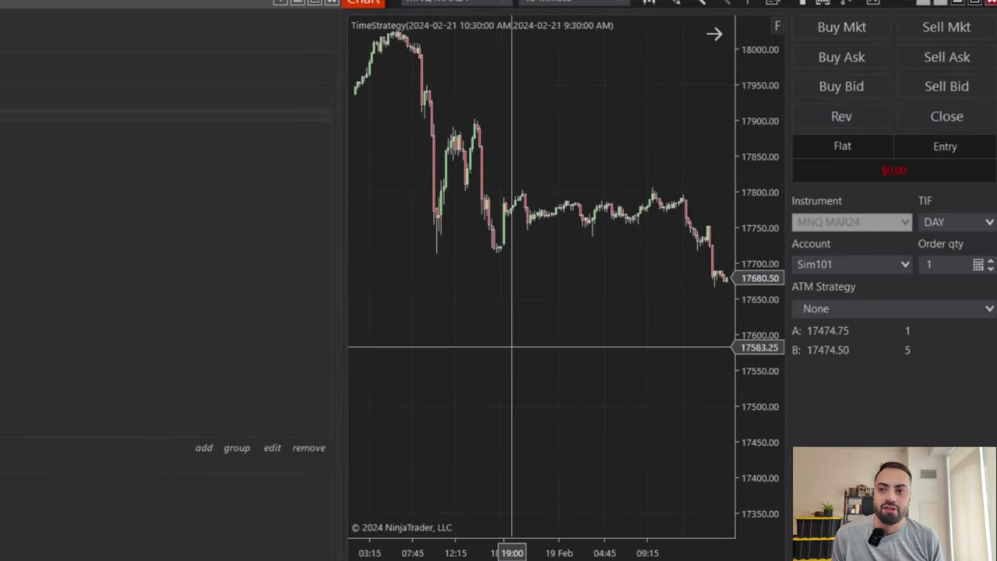
{"action": "scroll", "coordinate": [675, 370], "scroll_direction": "left", "scroll_amount": 3}
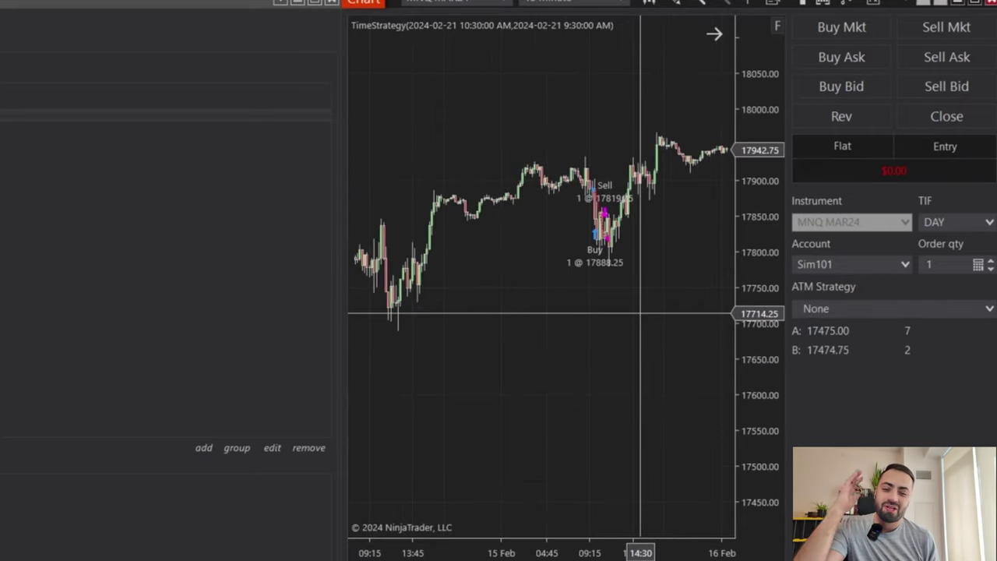
{"action": "scroll", "coordinate": [536, 335], "scroll_direction": "left", "scroll_amount": 5}
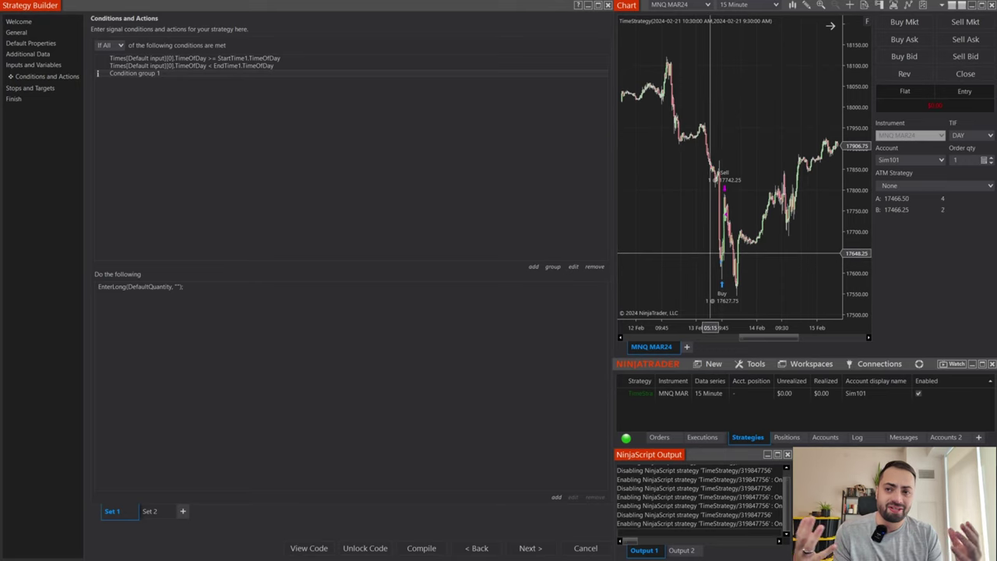
Add a second TimeStrategy instance to the MNQ MAR24 chart with StartTime1 at 02:00 PM and EndTime1 at 04:00 PM
{"action": "right_click", "coordinate": [771, 84]}
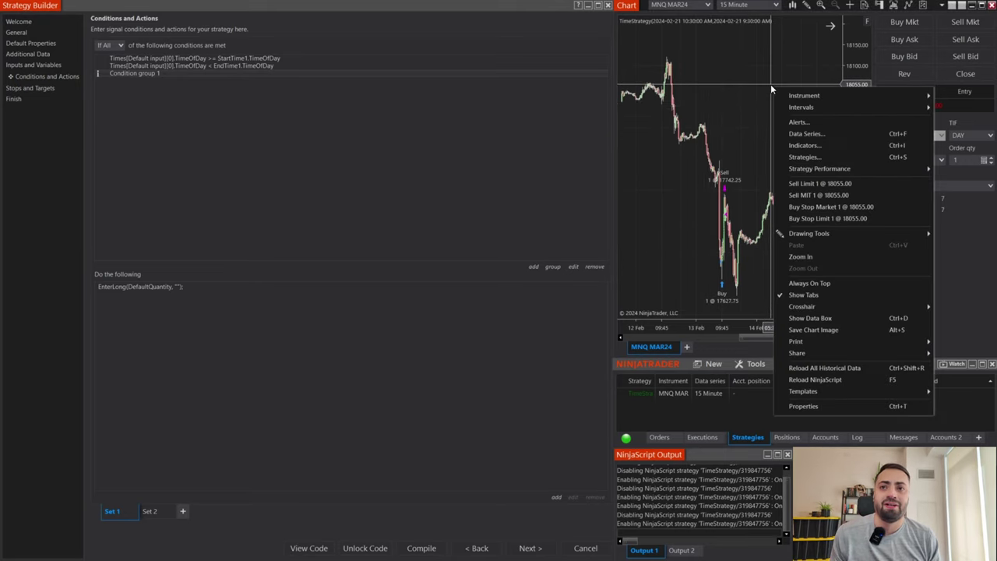
{"action": "left_click", "coordinate": [813, 157]}
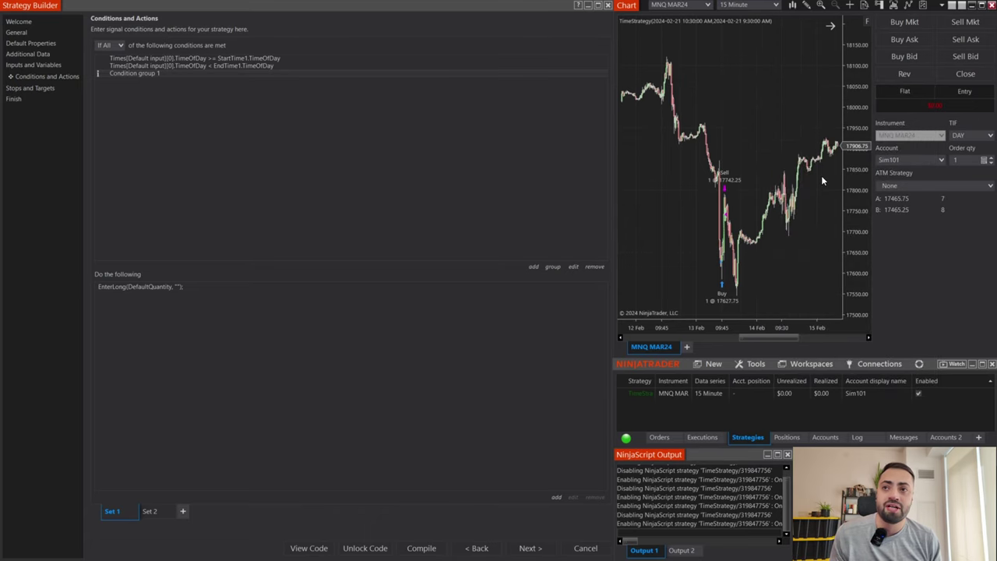
{"action": "double_click", "coordinate": [594, 201]}
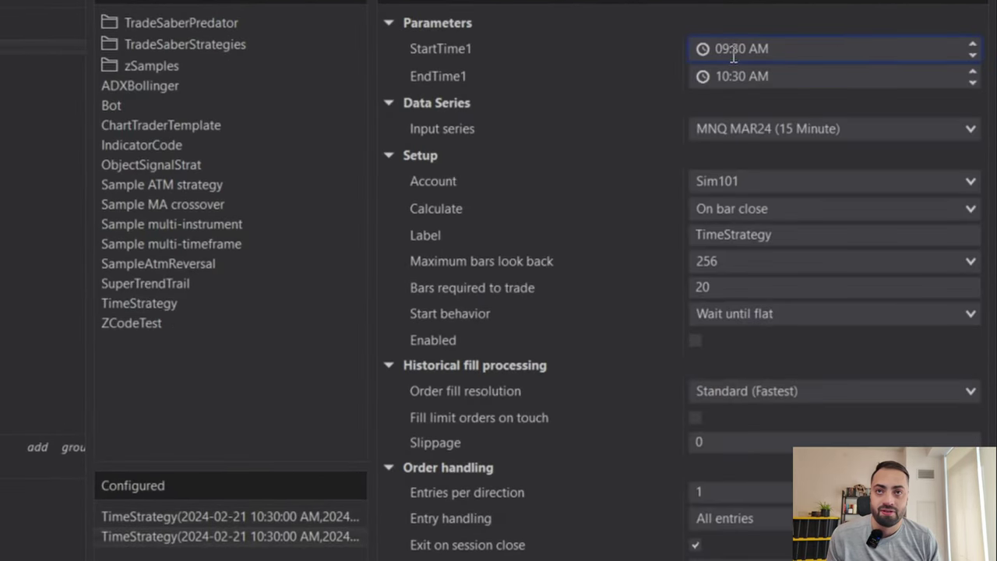
{"action": "double_click", "coordinate": [771, 48]}
{"action": "type", "text": "020"}
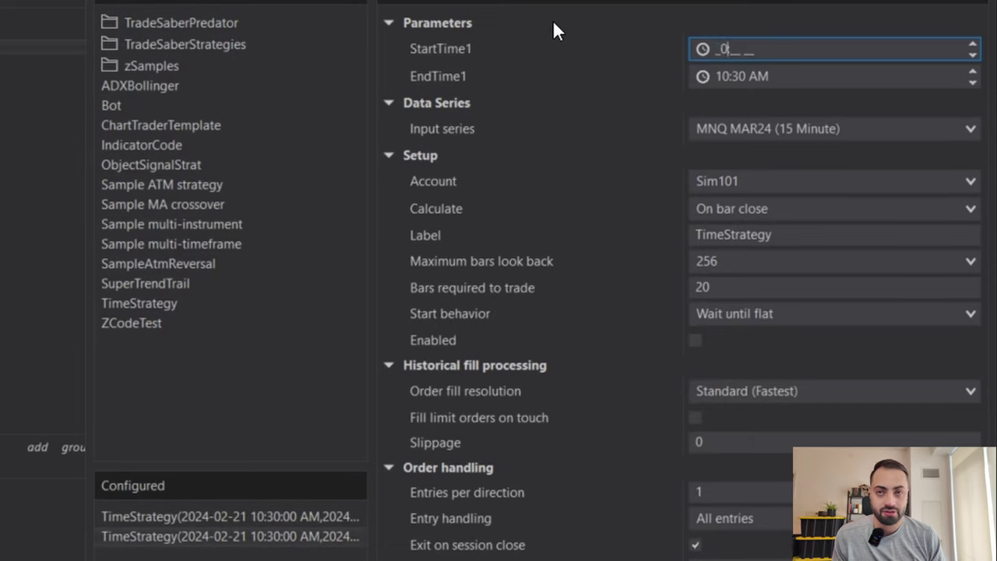
{"action": "type", "text": "0 pm"}
{"action": "left_click", "coordinate": [835, 76]}
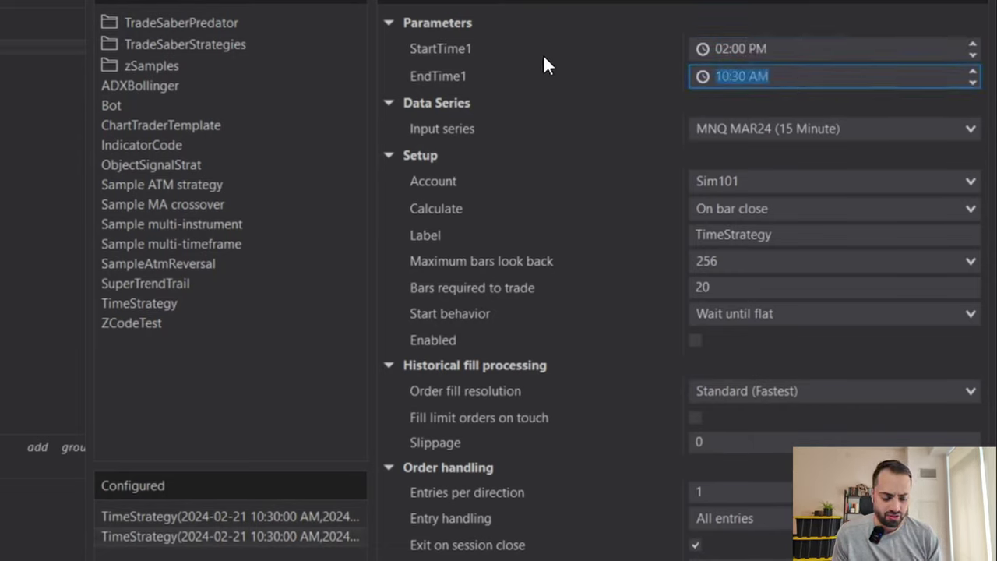
{"action": "type", "text": "0400pm"}
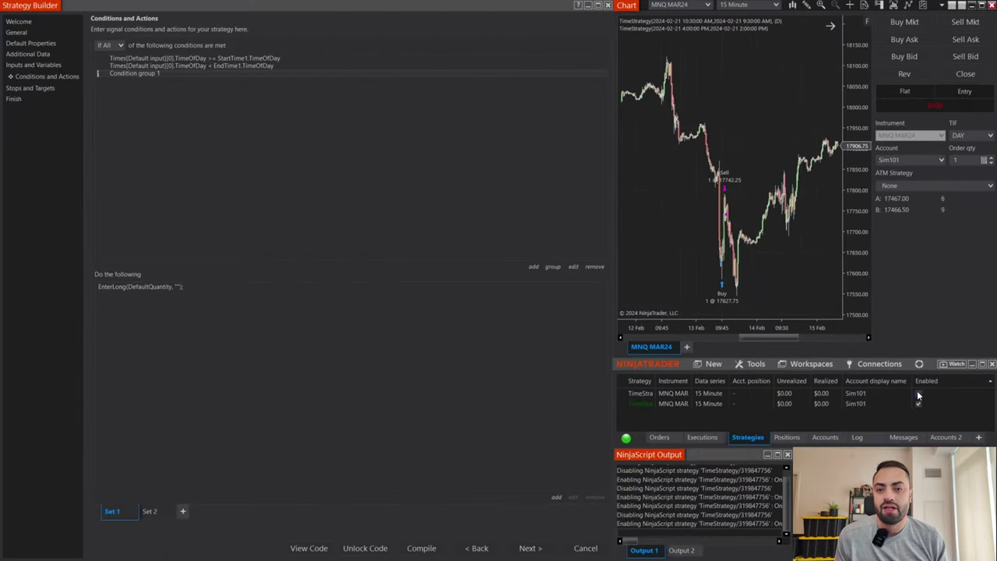
Enable the remaining TimeStrategy instance and check both time windows' trades across the chart's earlier sessions
{"action": "left_click", "coordinate": [919, 394]}
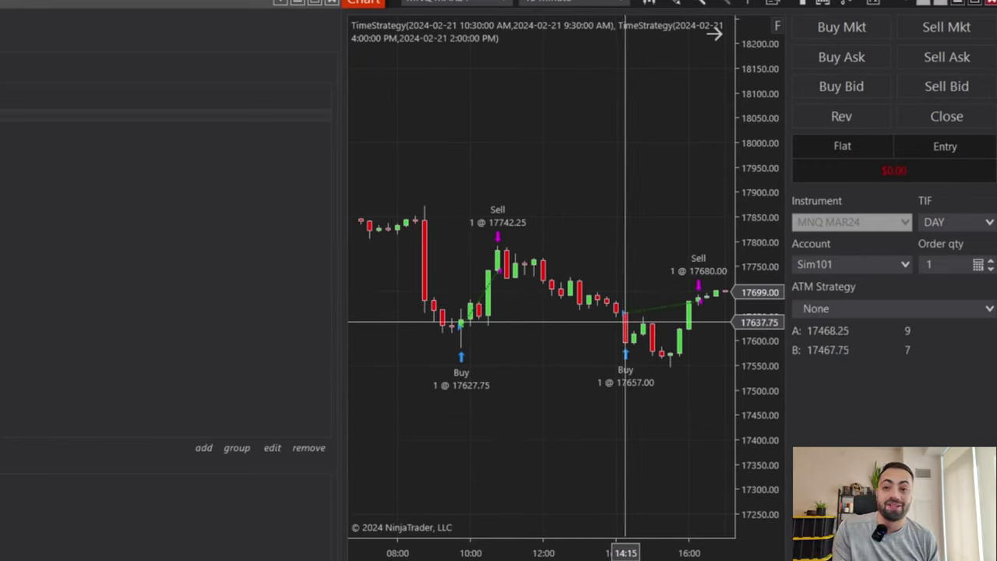
{"action": "left_click_drag", "start_coordinate": [648, 309], "coordinate": [563, 421]}
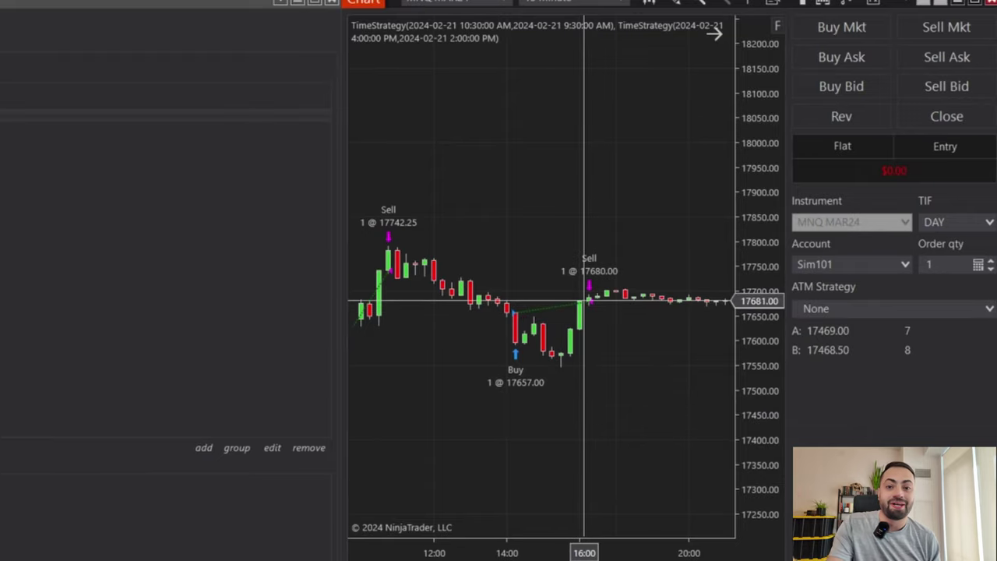
{"action": "scroll", "coordinate": [617, 285], "scroll_direction": "down", "scroll_amount": 5}
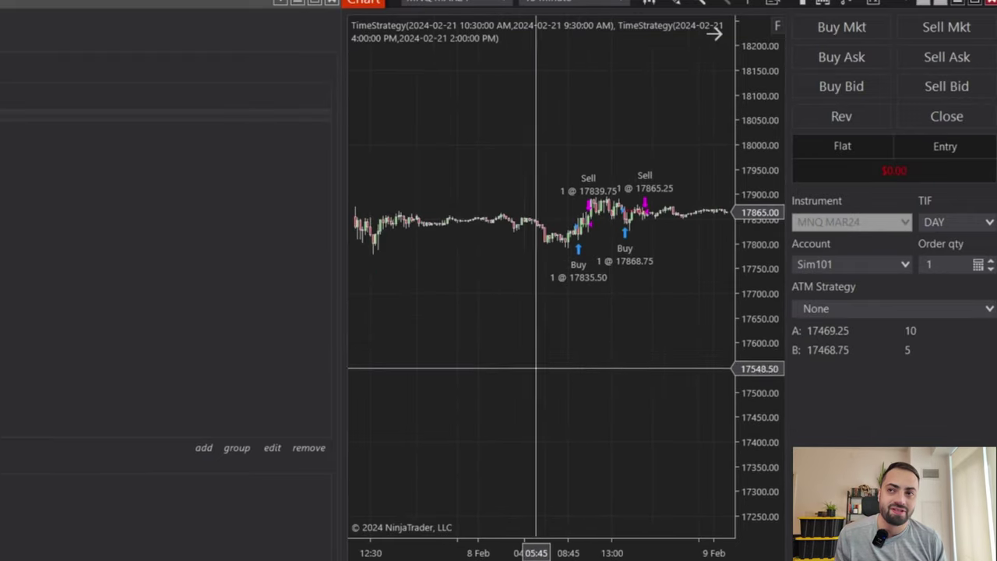
{"action": "scroll", "coordinate": [537, 366], "scroll_direction": "up", "scroll_amount": 10}
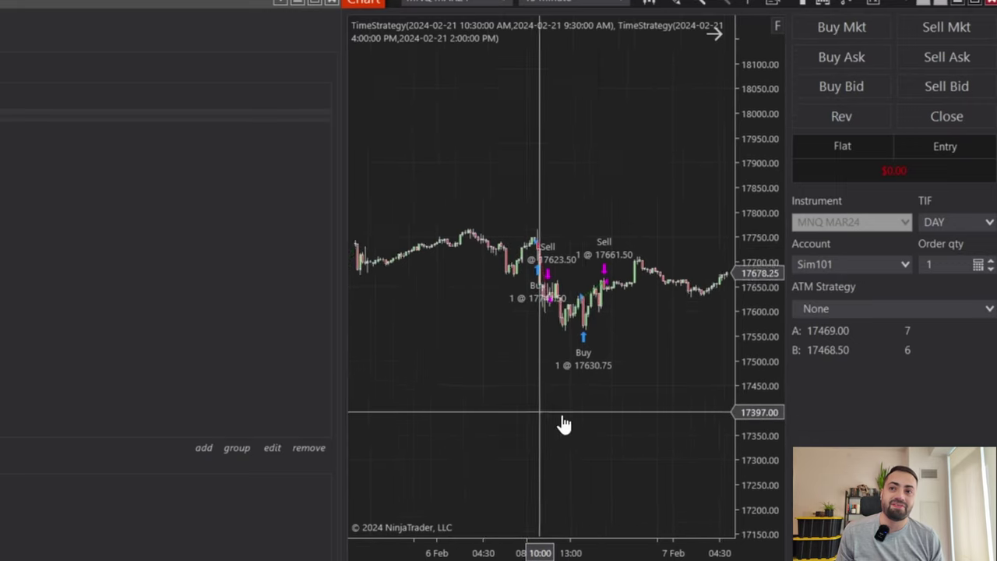
{"action": "scroll", "coordinate": [543, 422], "scroll_direction": "up", "scroll_amount": 2}
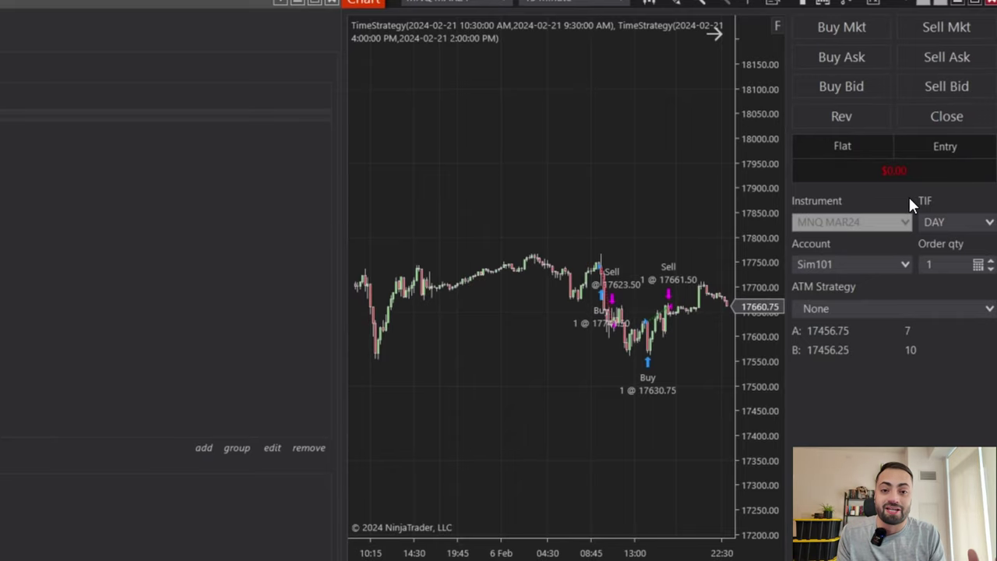
Duplicate Set 1 into a new condition set and go back to the strategy's Inputs and Variables
{"action": "right_click", "coordinate": [115, 514]}
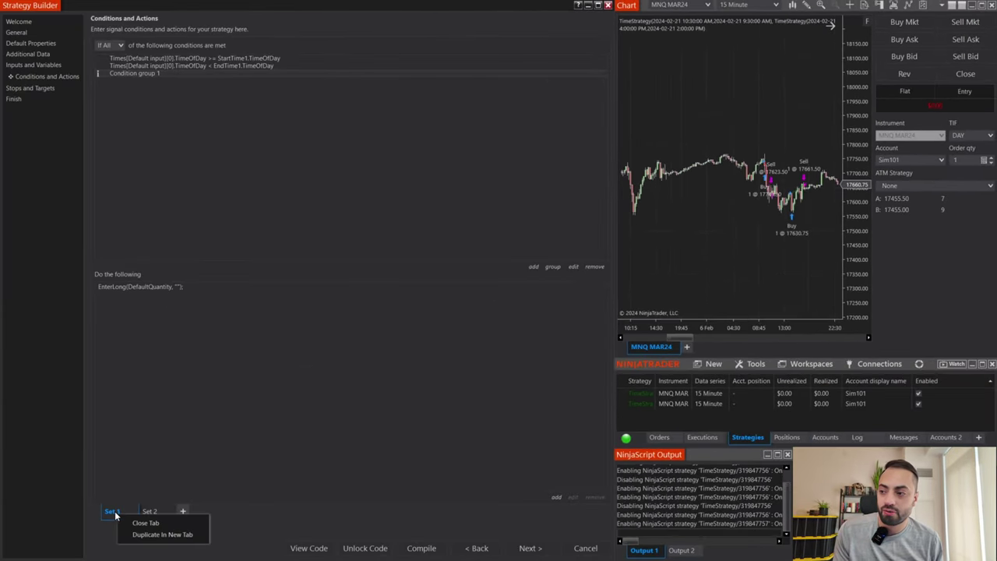
{"action": "left_click", "coordinate": [148, 535]}
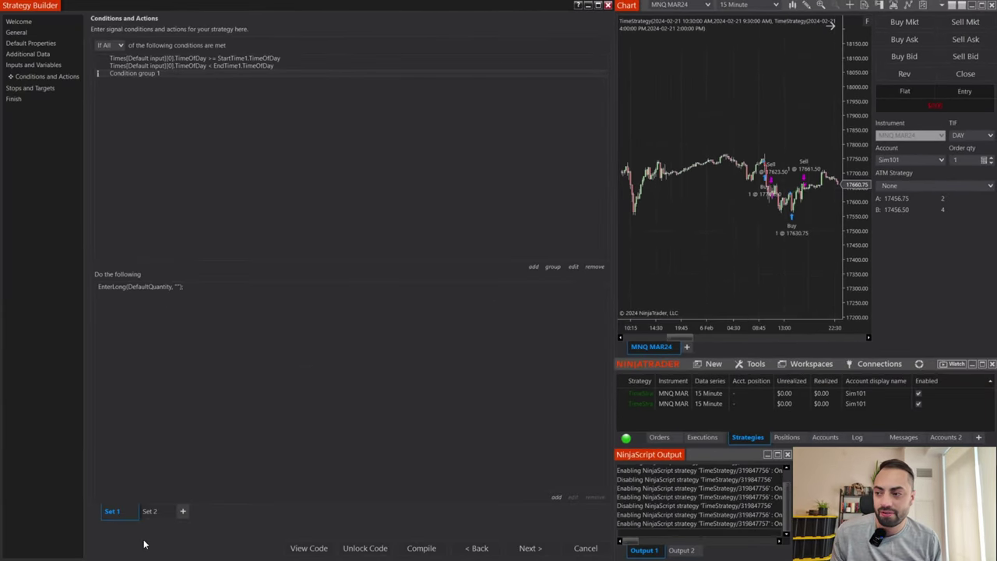
{"action": "left_click", "coordinate": [480, 550]}
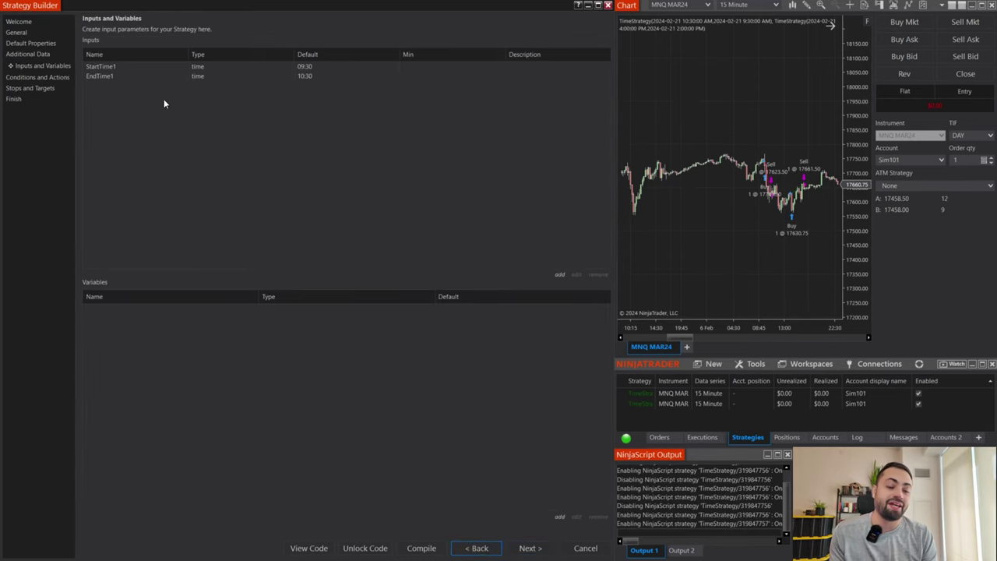
Add an input parameter StartTime2 of type time with a default of 02:00 PM
{"action": "left_click", "coordinate": [559, 274]}
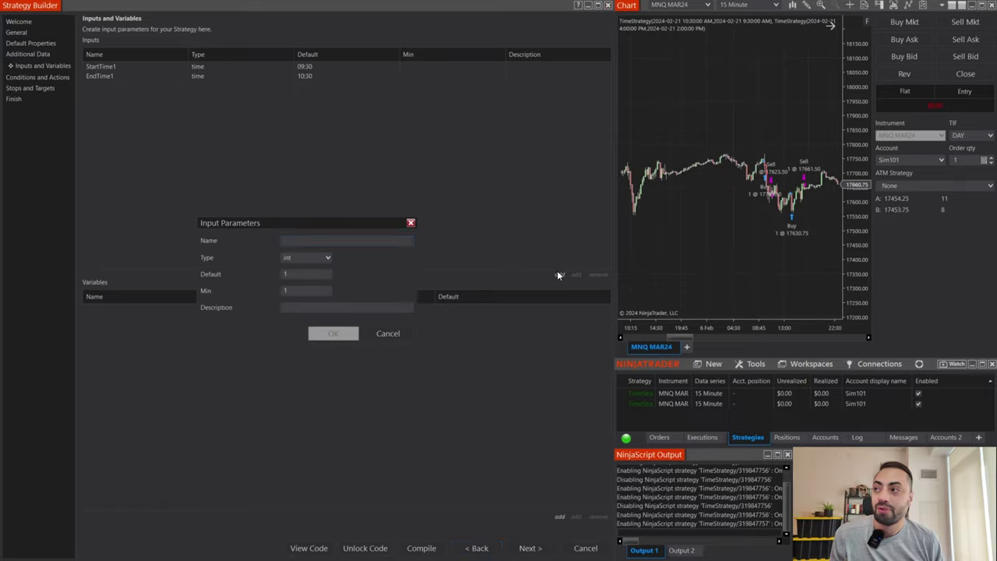
{"action": "type", "text": "StartTime2"}
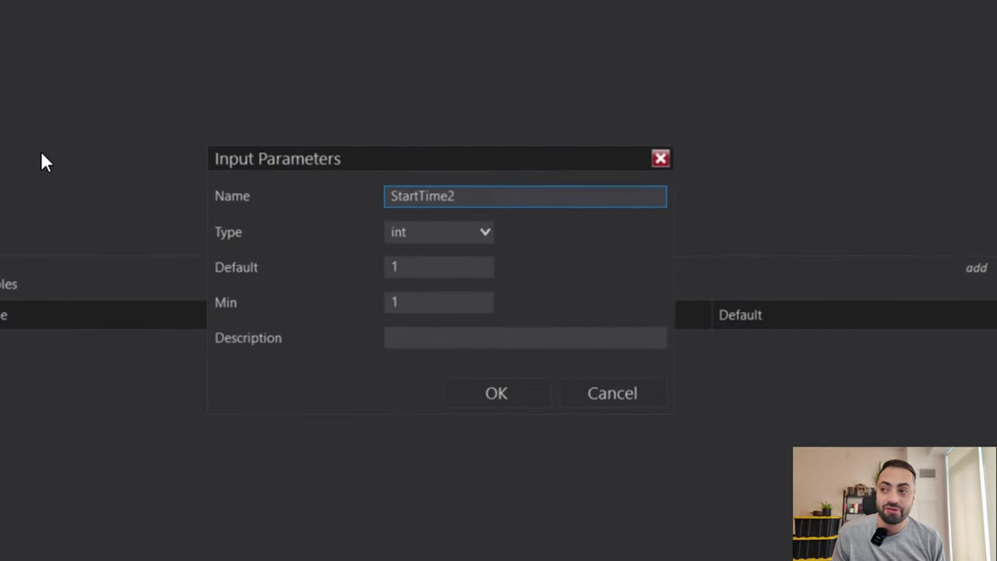
{"action": "left_click", "coordinate": [438, 231]}
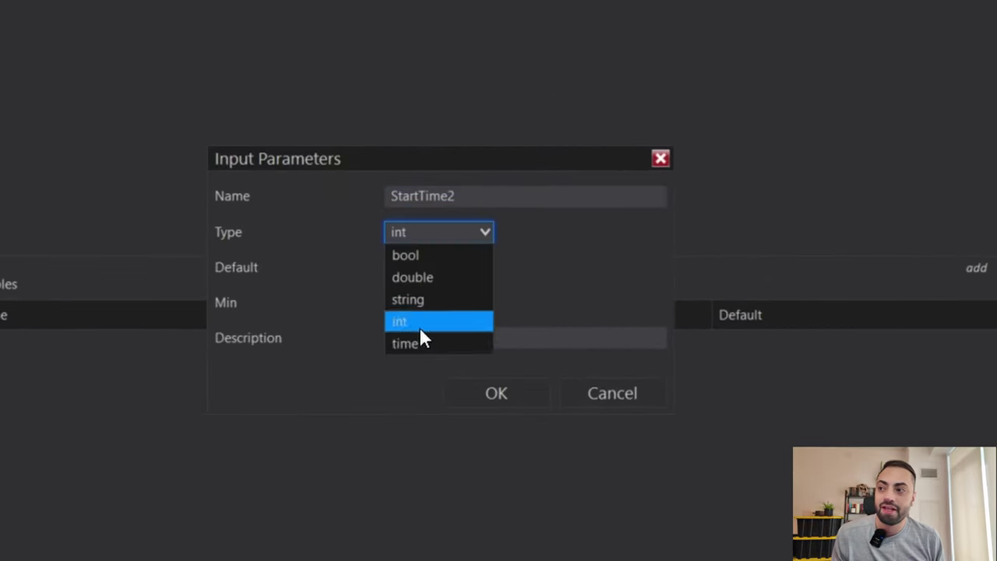
{"action": "left_click", "coordinate": [424, 343]}
{"action": "left_click", "coordinate": [447, 267]}
{"action": "type", "text": "0200"}
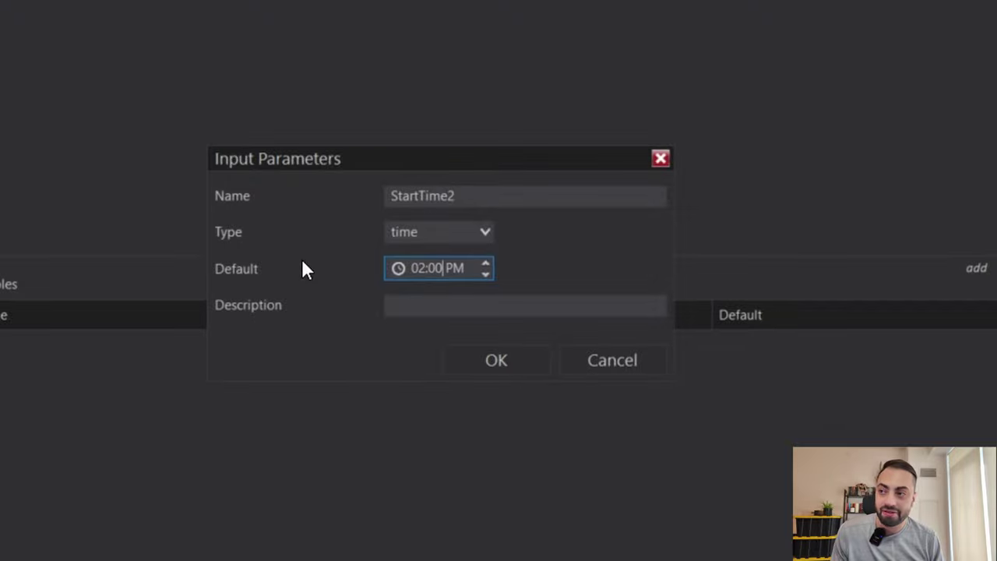
{"action": "left_click", "coordinate": [504, 360]}
Add an input parameter EndTime2 of type time with a default of 04:00 PM
{"action": "left_click", "coordinate": [974, 269]}
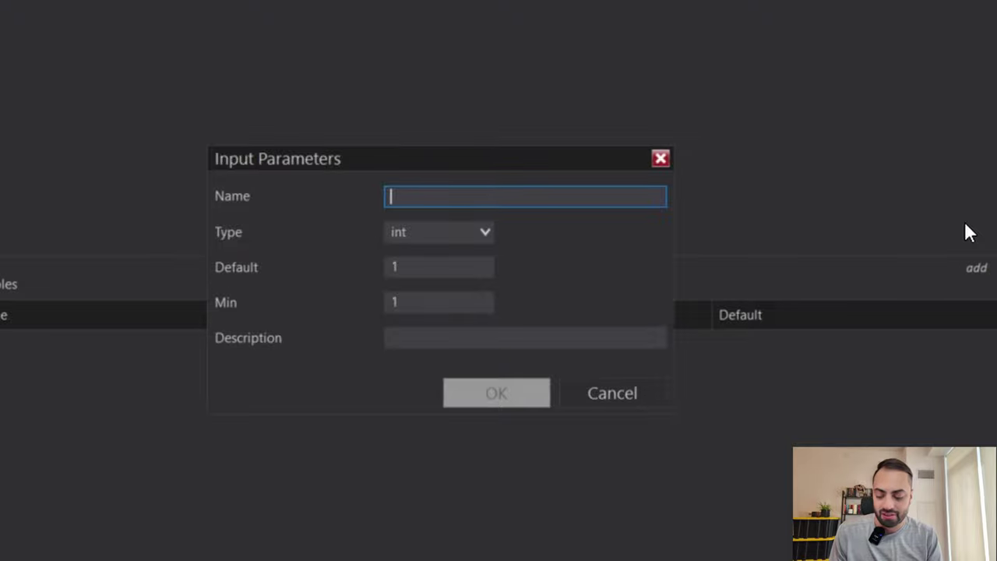
{"action": "type", "text": "EndTime2"}
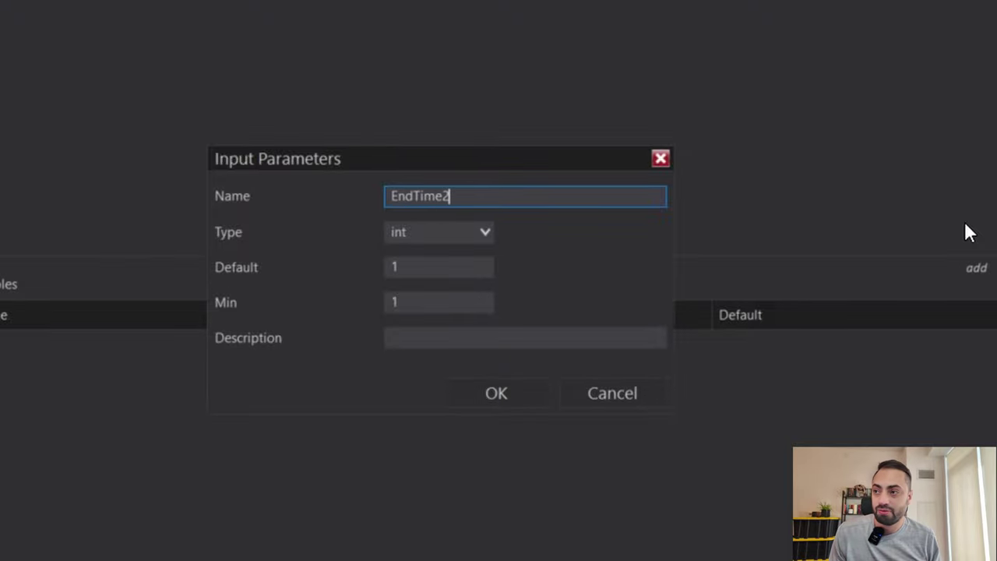
{"action": "left_click", "coordinate": [439, 232]}
{"action": "left_click", "coordinate": [440, 297]}
{"action": "left_click", "coordinate": [441, 273]}
{"action": "type", "text": "0400"}
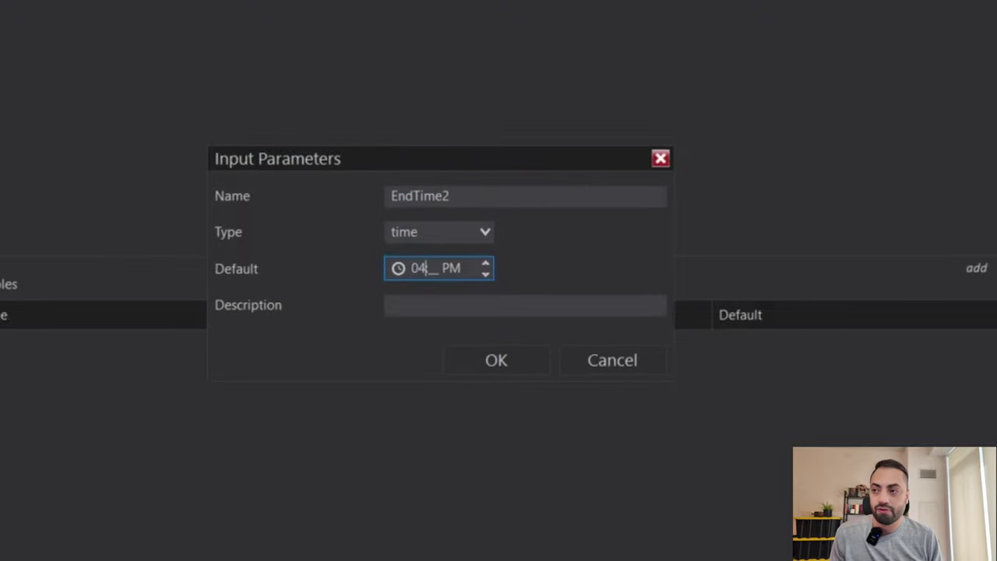
{"action": "key", "text": "Return"}
Change the two time conditions in Set 3 to compare with StartTime2 and EndTime2
{"action": "left_click", "coordinate": [529, 548]}
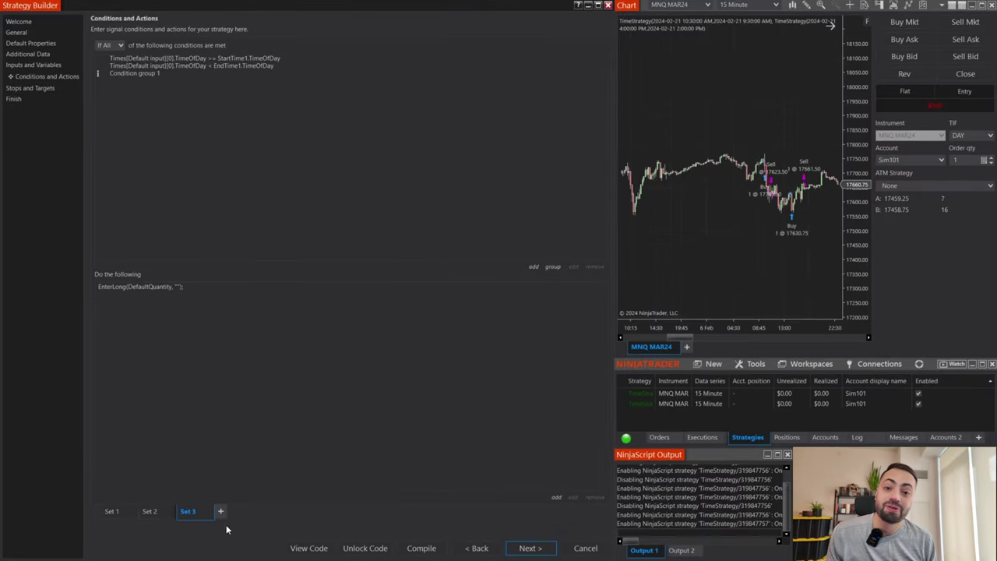
{"action": "double_click", "coordinate": [227, 60]}
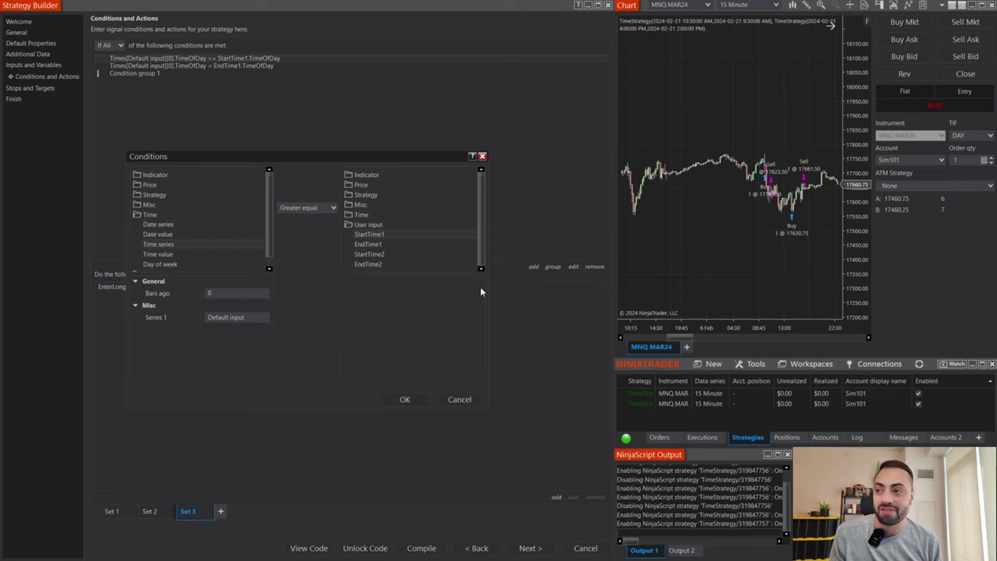
{"action": "left_click", "coordinate": [432, 402]}
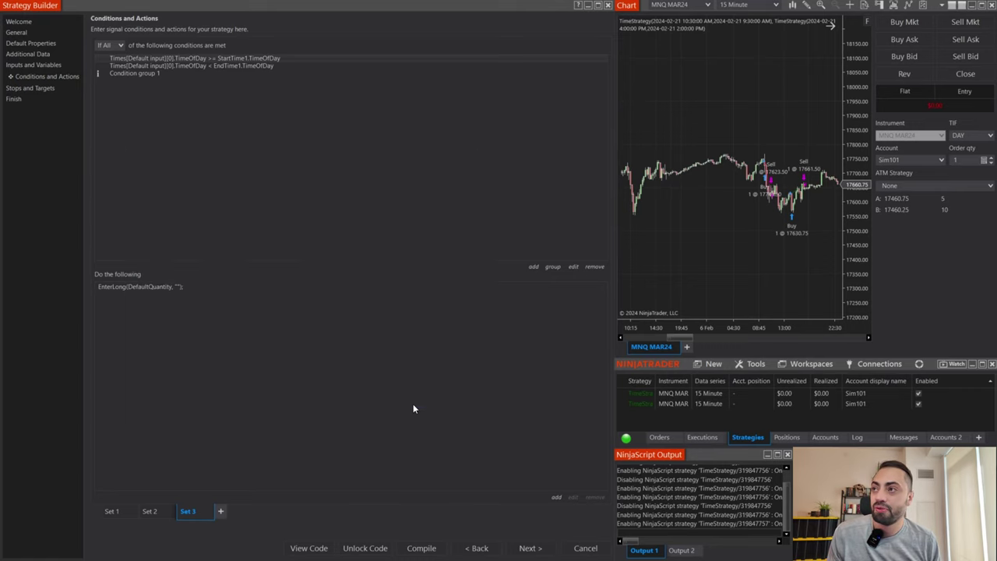
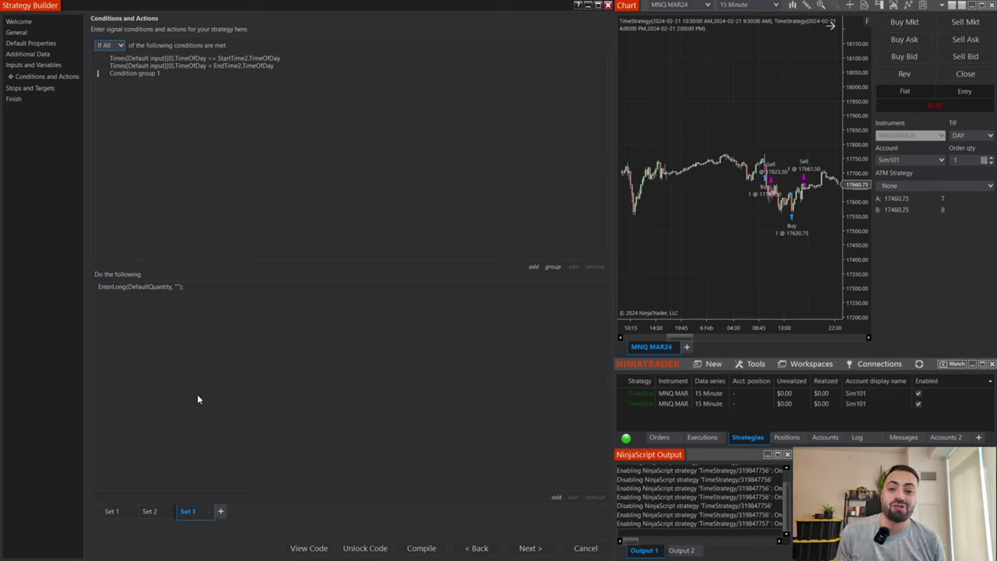
Review Set 2's exit conditions against the trades on the chart, and compile the strategy
{"action": "left_click", "coordinate": [148, 512]}
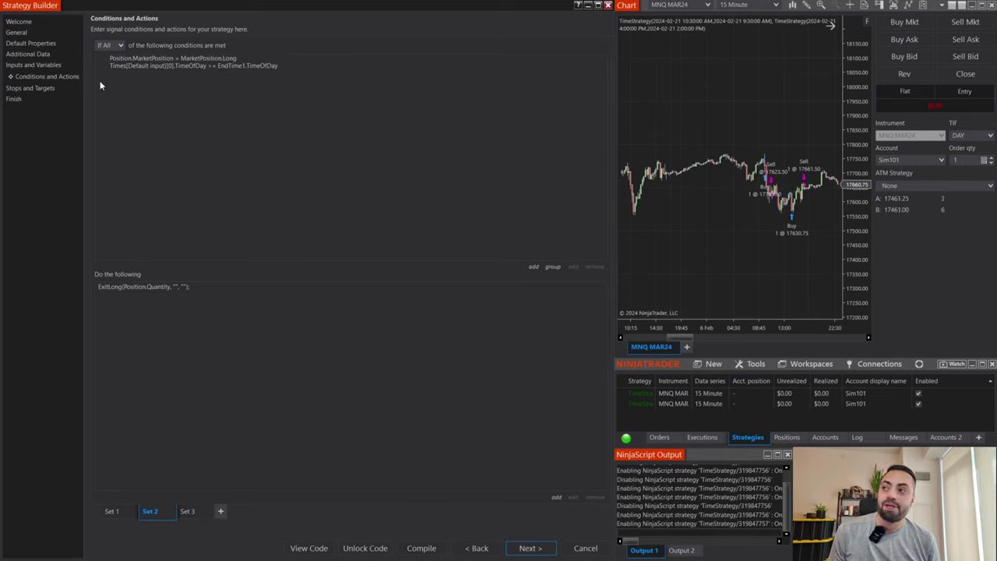
{"action": "left_click", "coordinate": [224, 67]}
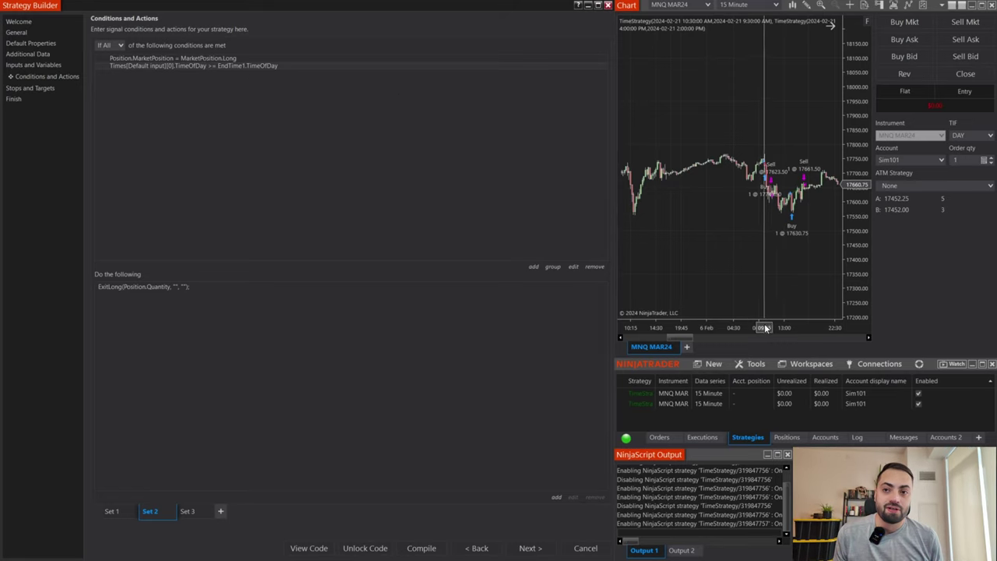
{"action": "scroll", "coordinate": [752, 198], "scroll_direction": "up", "scroll_amount": 3}
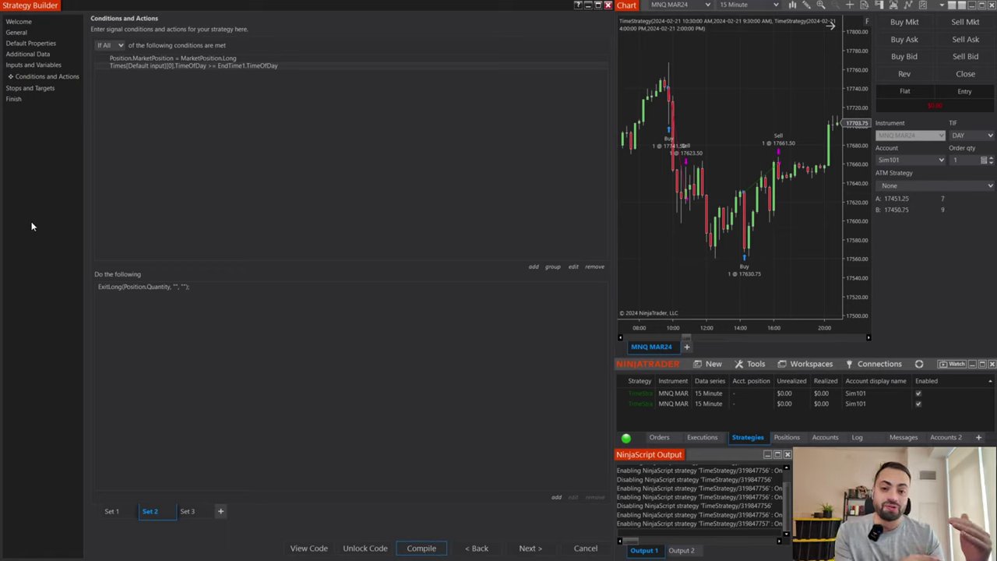
{"action": "key", "text": "Return"}
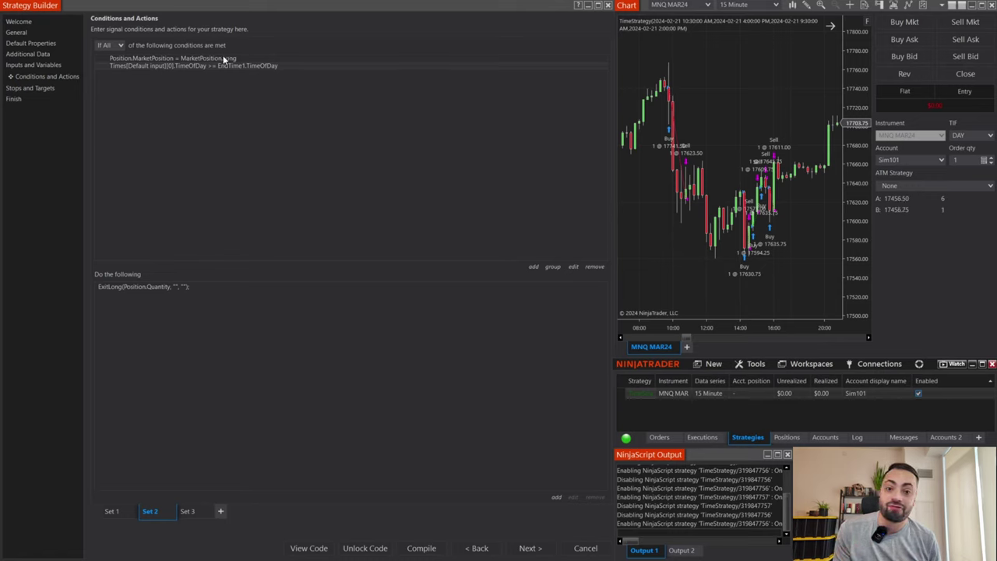
Add a condition to Set 2 that the time series is less than StartTime2, and re-enable the compiled TimeStrategy
{"action": "left_click", "coordinate": [534, 267]}
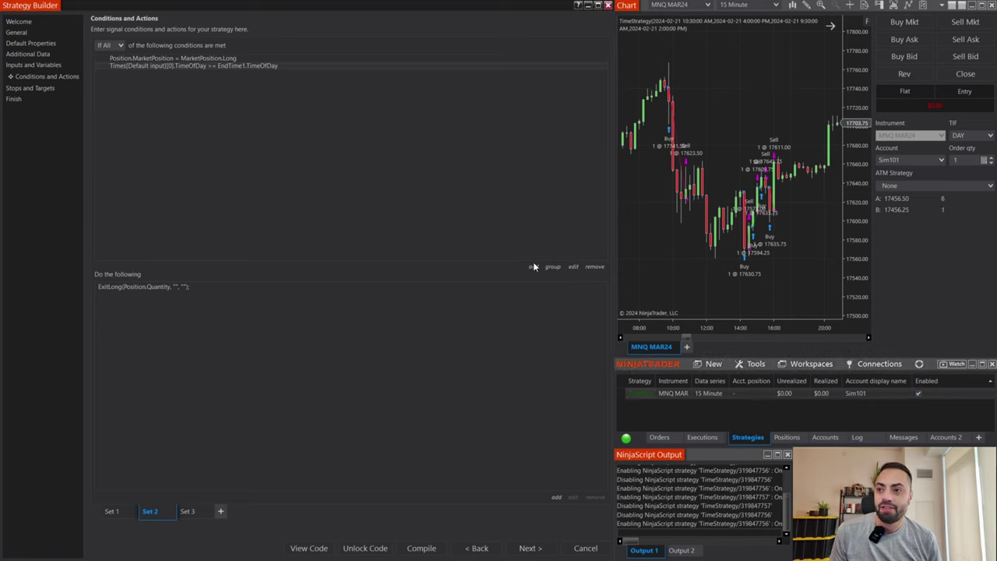
{"action": "left_click", "coordinate": [149, 214]}
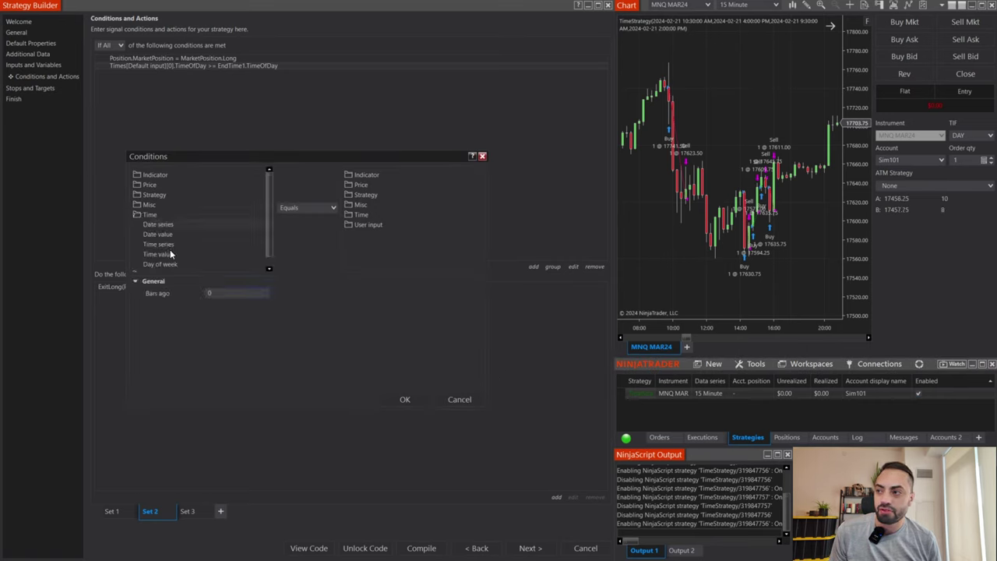
{"action": "left_click", "coordinate": [168, 245]}
{"action": "left_click", "coordinate": [308, 207]}
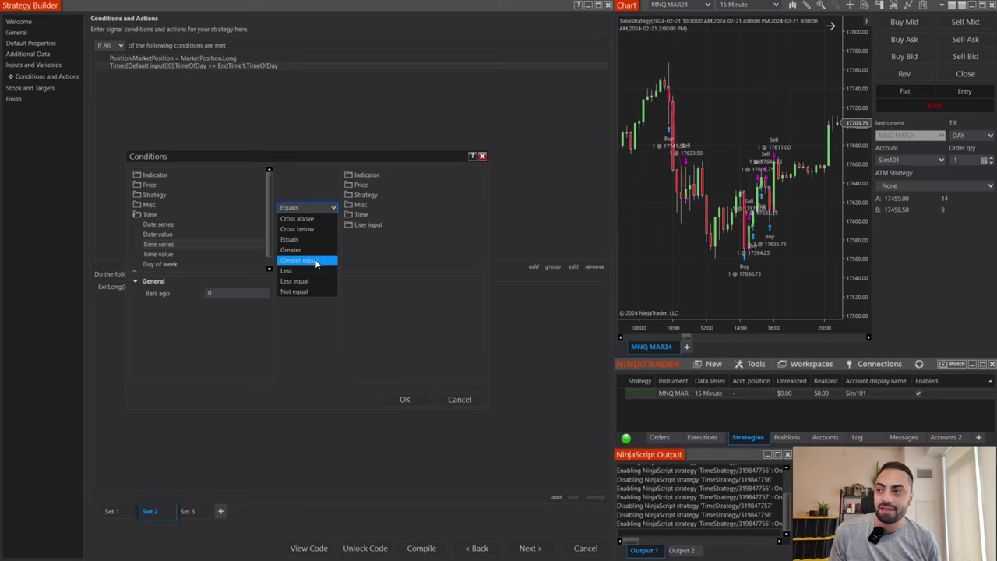
{"action": "left_click", "coordinate": [312, 270]}
{"action": "left_click", "coordinate": [377, 254]}
{"action": "left_click", "coordinate": [404, 399]}
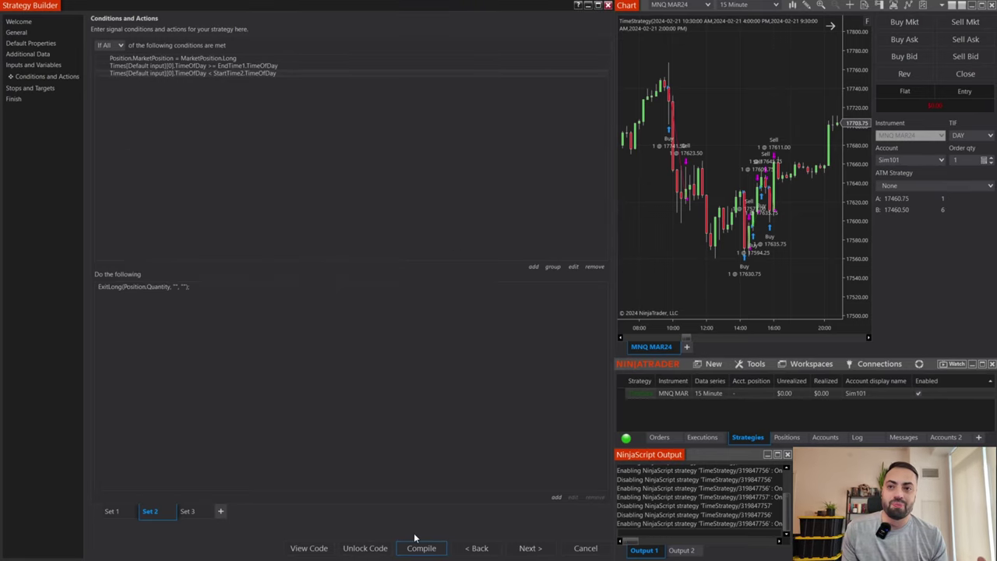
{"action": "left_click", "coordinate": [918, 393]}
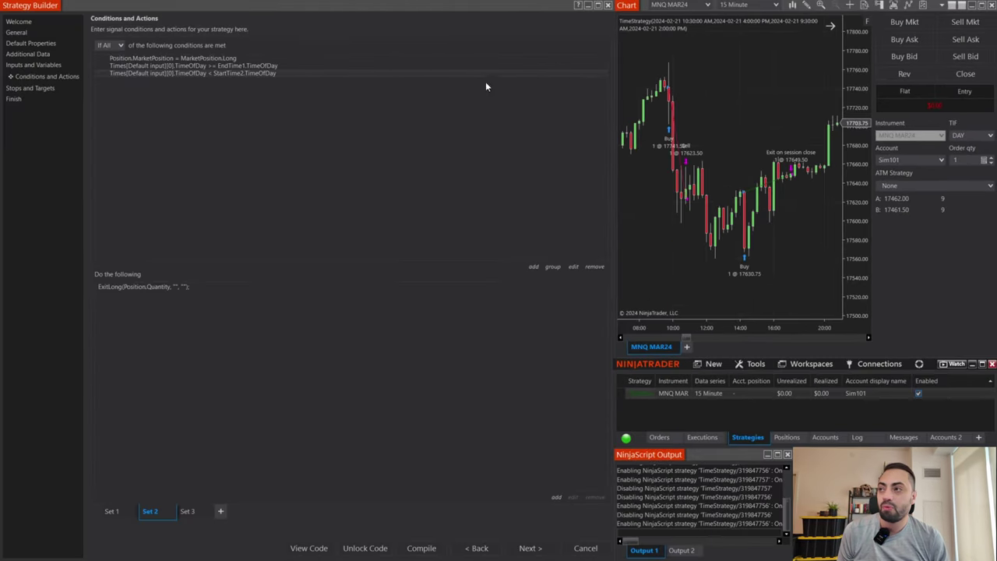
Duplicate Set 2 into a new condition set and remove the copy's StartTime2 condition
{"action": "right_click", "coordinate": [148, 511]}
{"action": "left_click", "coordinate": [192, 535]}
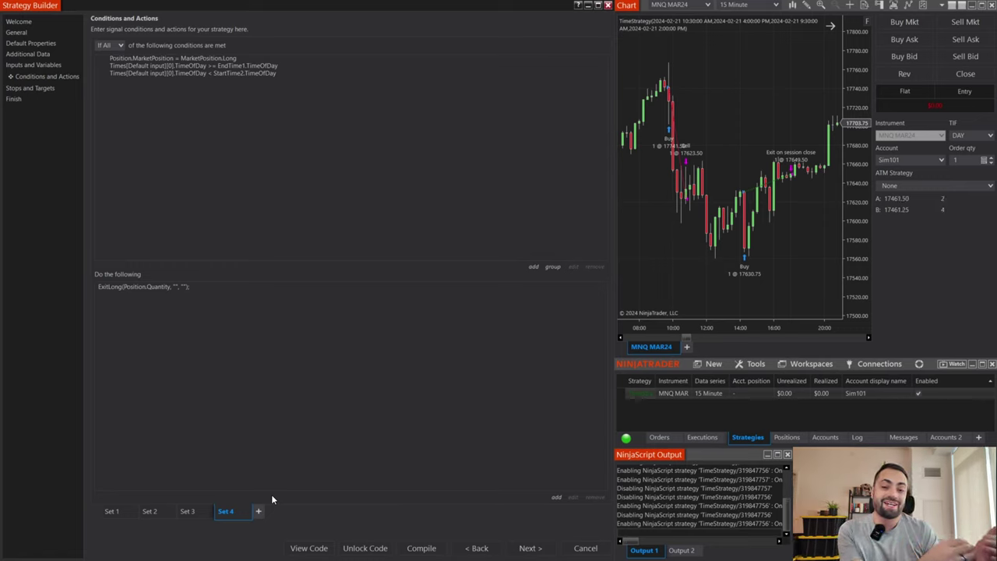
{"action": "left_click", "coordinate": [141, 73]}
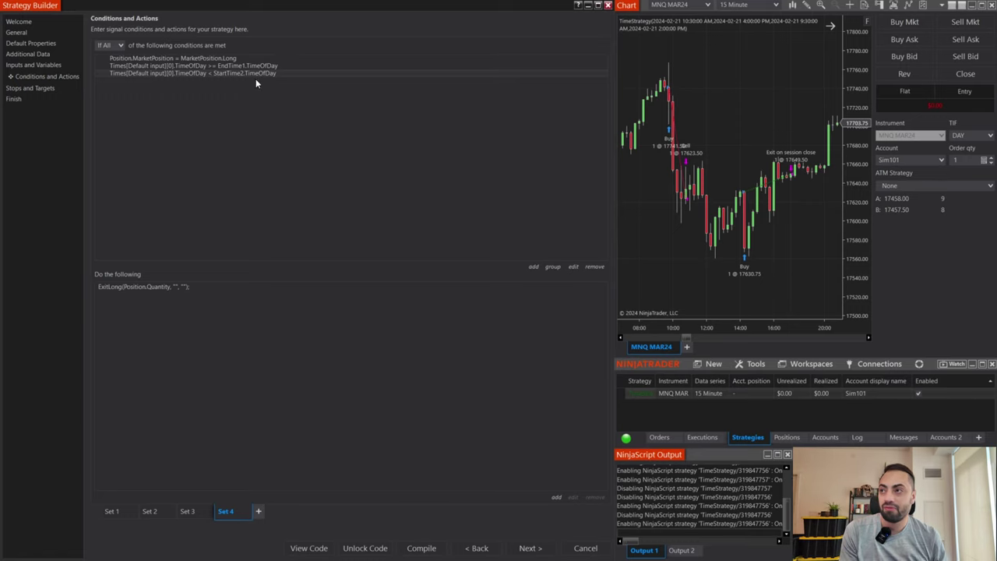
{"action": "key", "text": "Delete"}
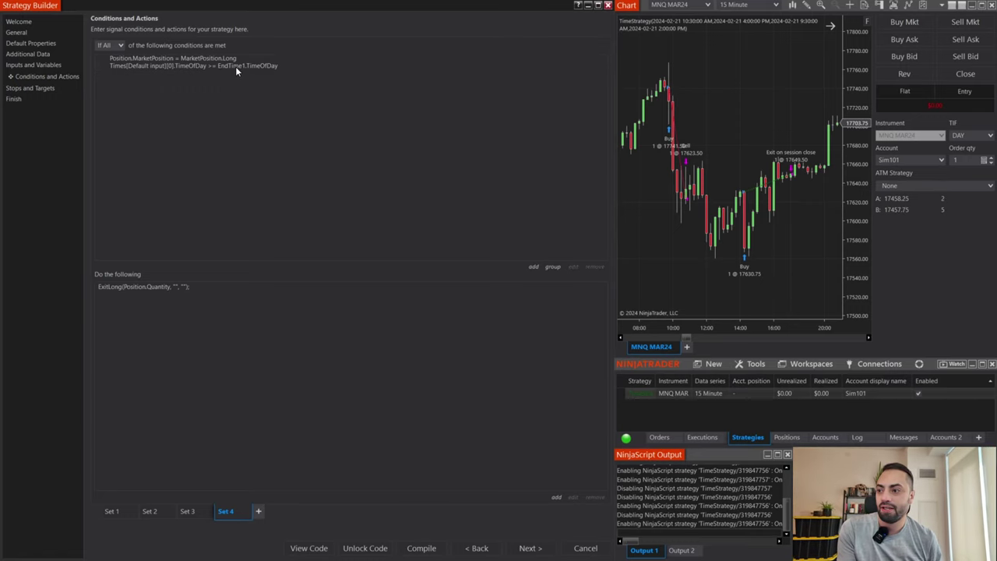
Change Set 4's time condition to greater than or equal to EndTime2, and re-enable TimeStrategy
{"action": "double_click", "coordinate": [223, 66]}
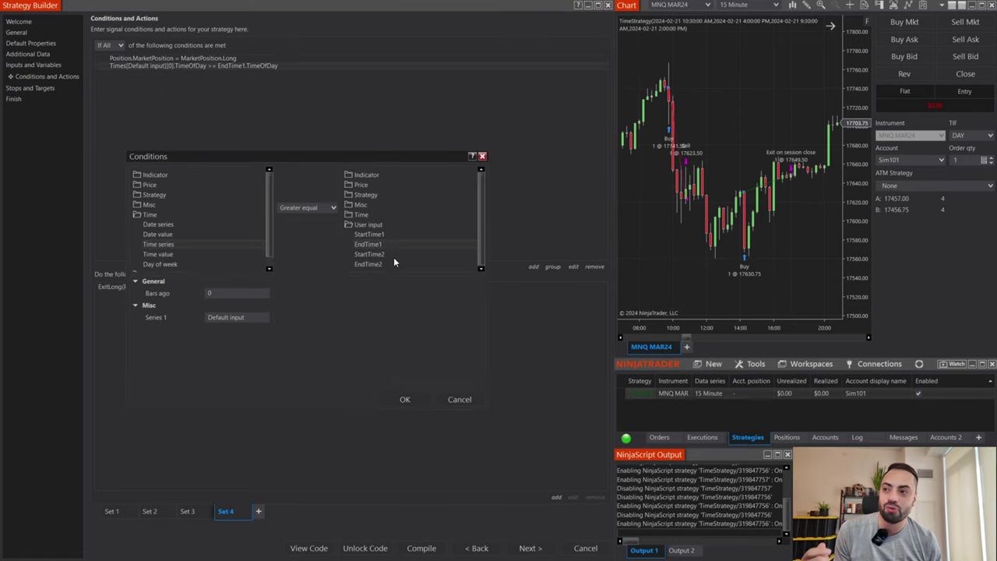
{"action": "left_click", "coordinate": [368, 264]}
{"action": "left_click", "coordinate": [405, 399]}
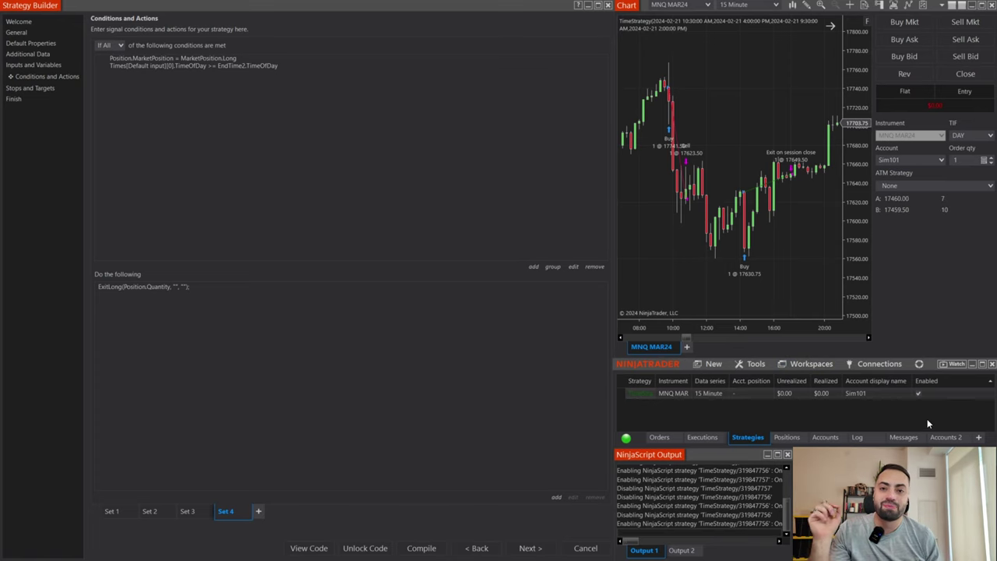
{"action": "left_click", "coordinate": [919, 393]}
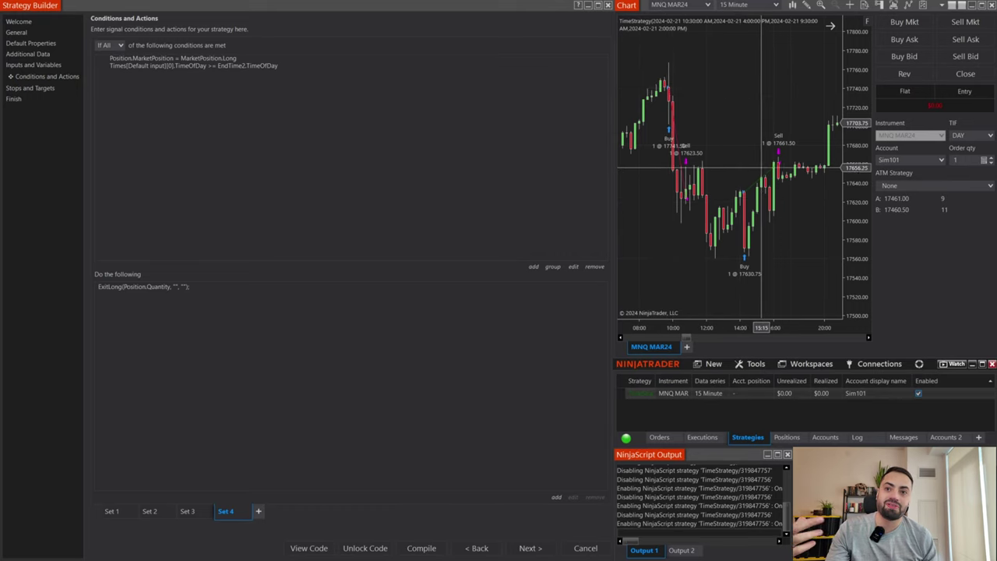
Review the entry conditions in Set 1
{"action": "left_click", "coordinate": [116, 510]}
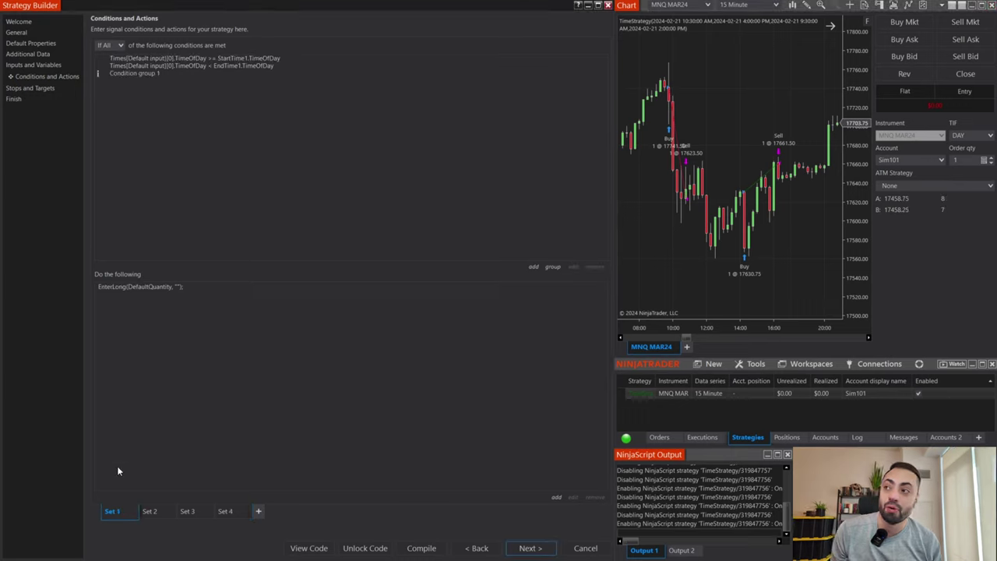